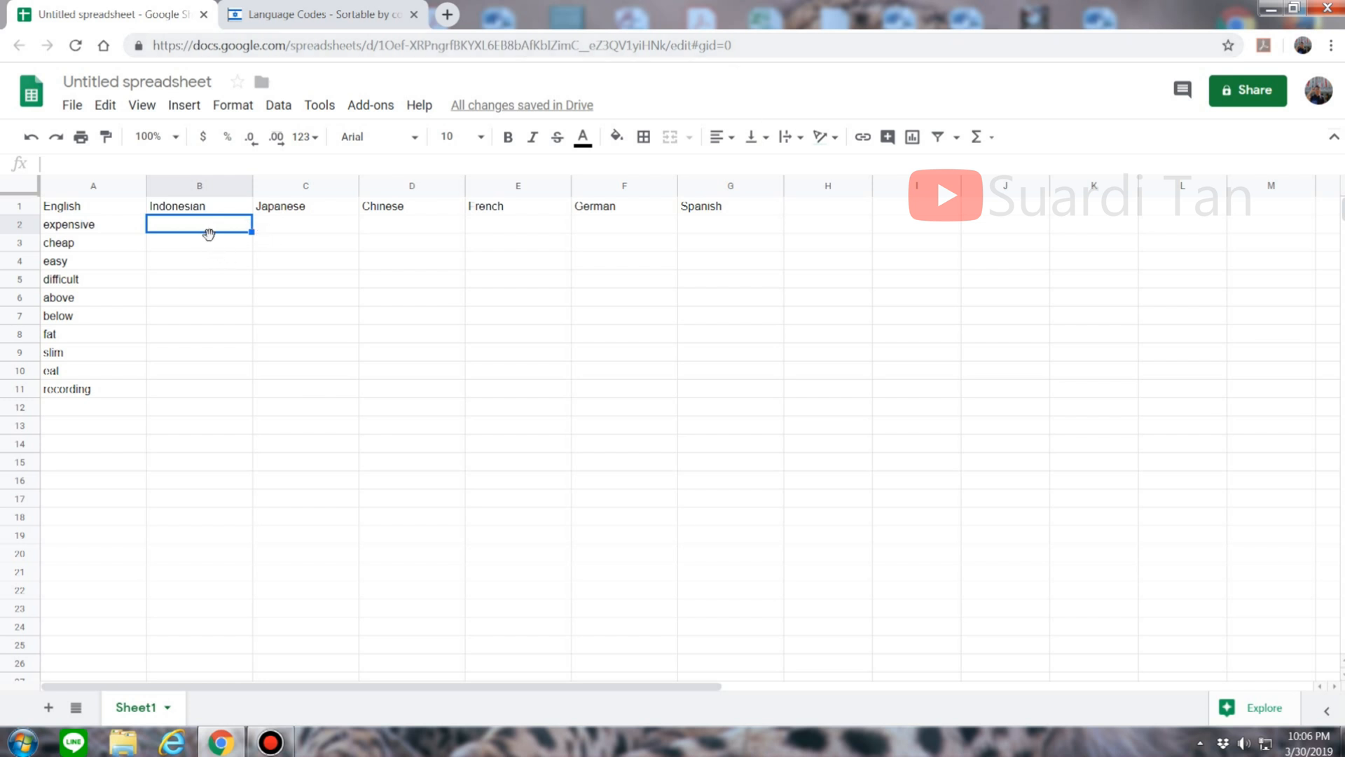
Step: Start =GOOGLETRANSLATE(A2," in B2, then check the language codes reference page
{"action": "type", "text": "="}
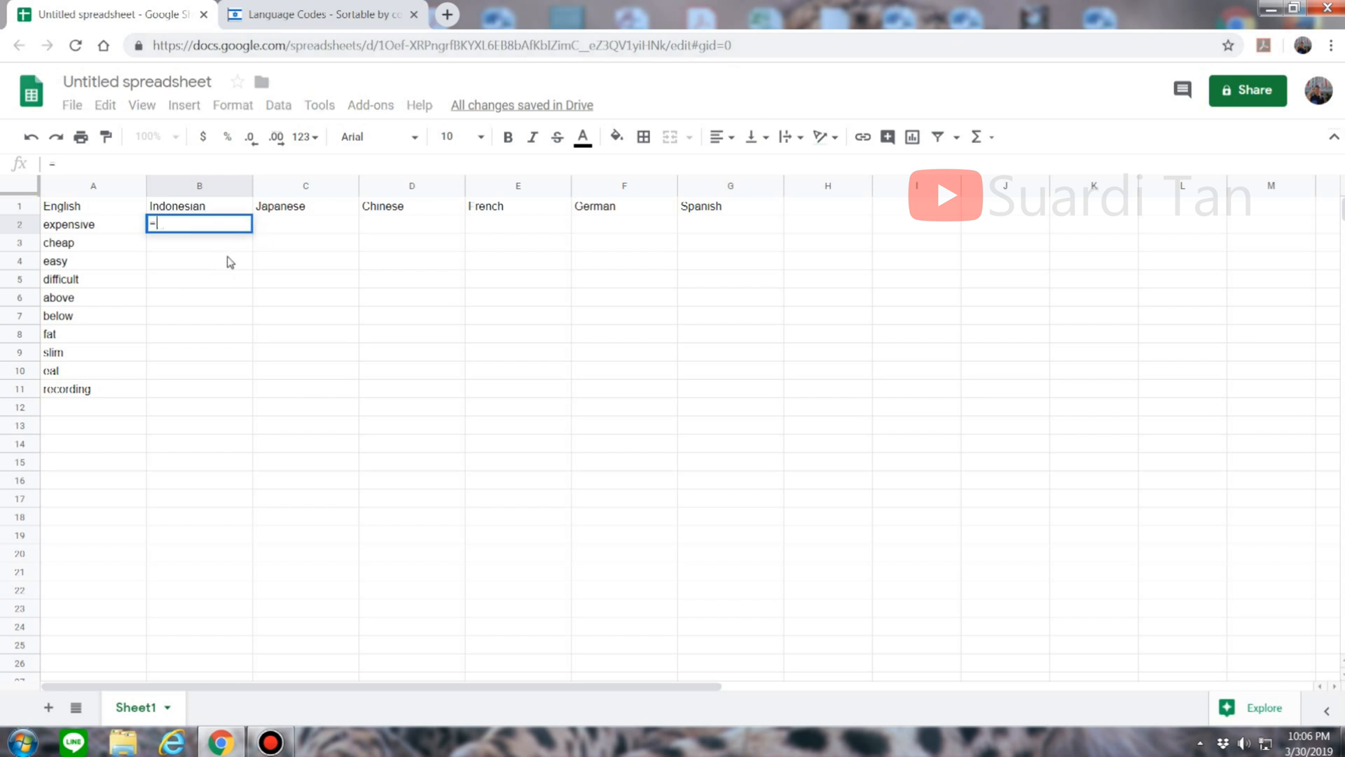
{"action": "type", "text": "google"}
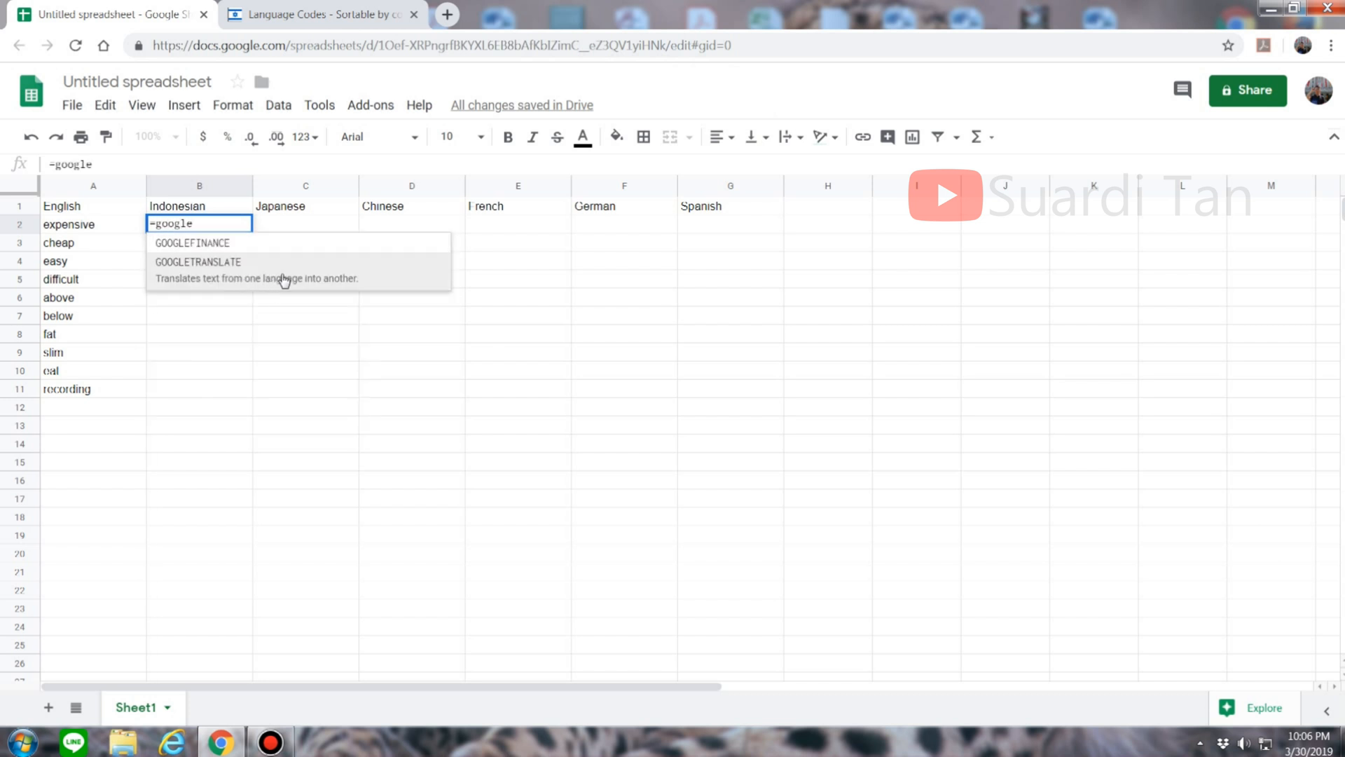
{"action": "left_click", "coordinate": [397, 280]}
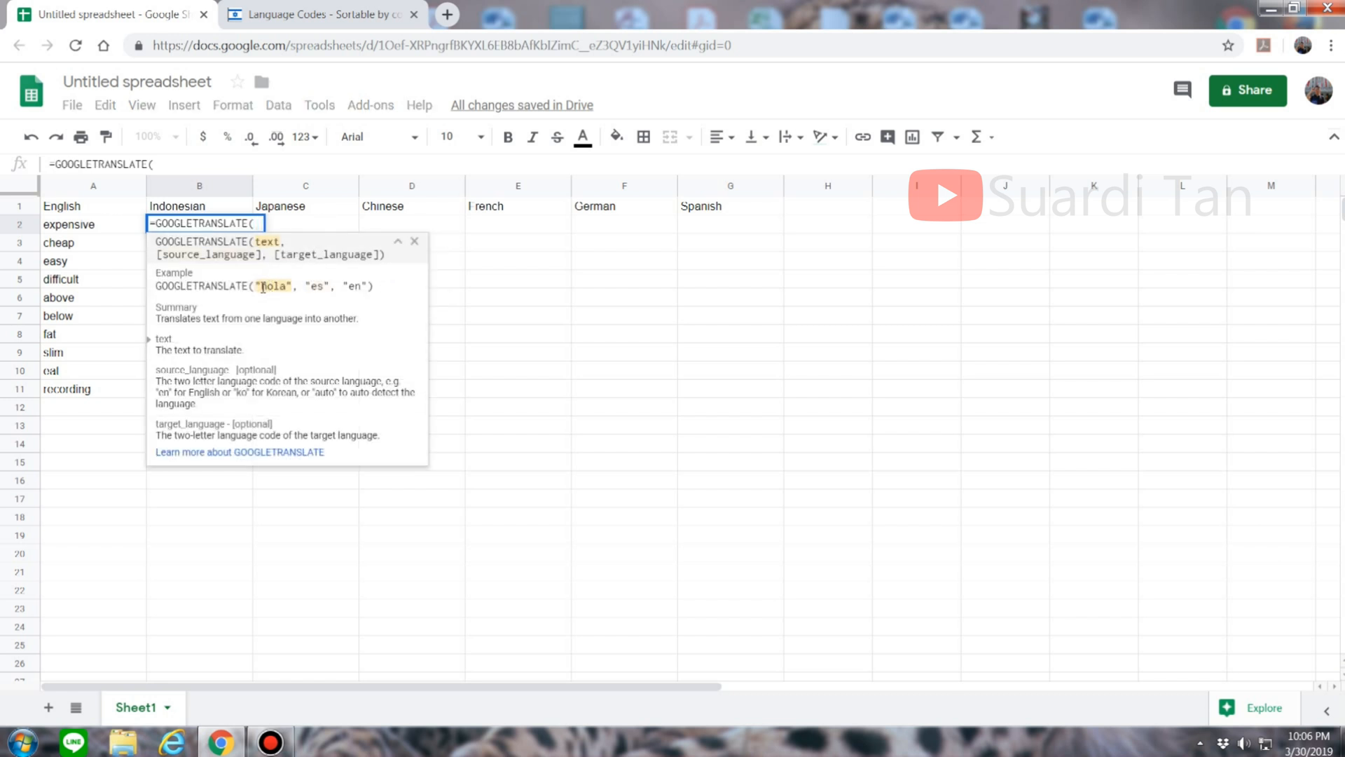
{"action": "left_click", "coordinate": [105, 224]}
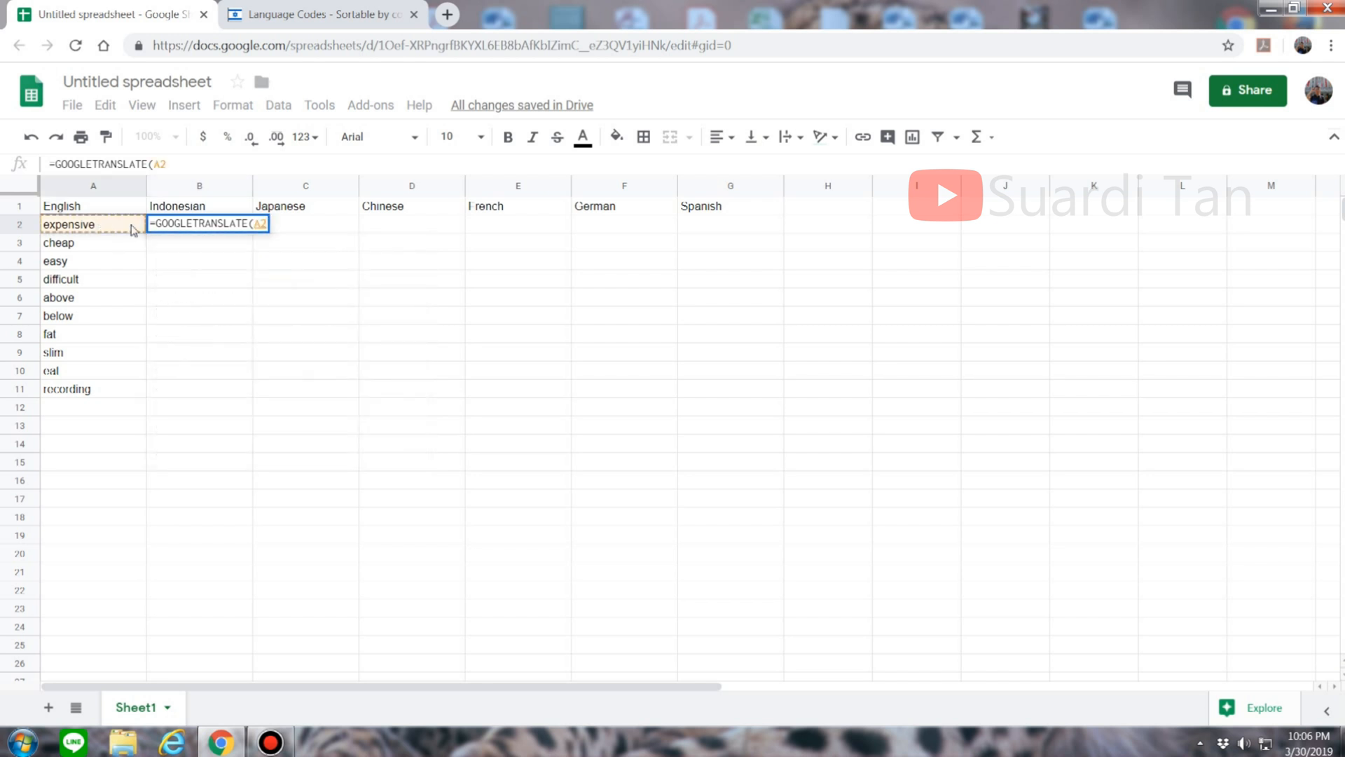
{"action": "type", "text": ",\""}
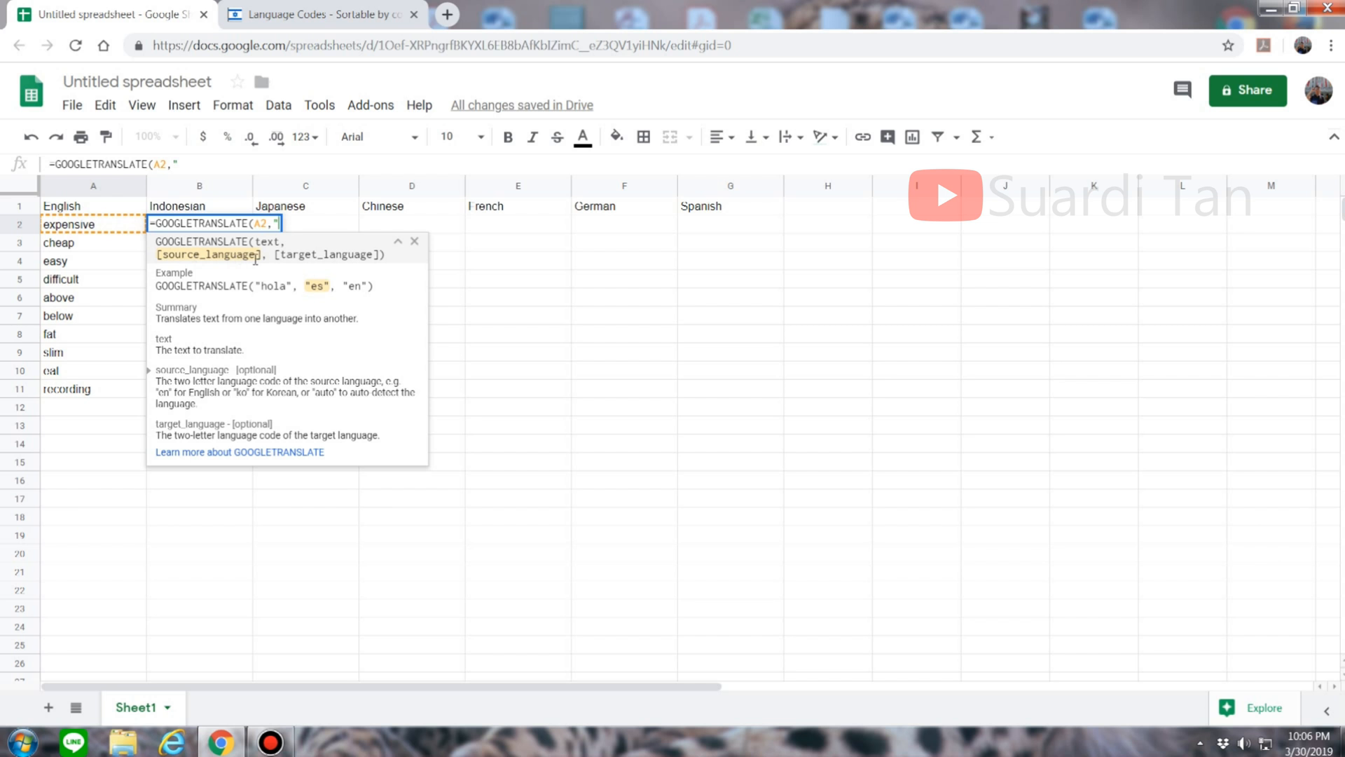
{"action": "left_click", "coordinate": [282, 9]}
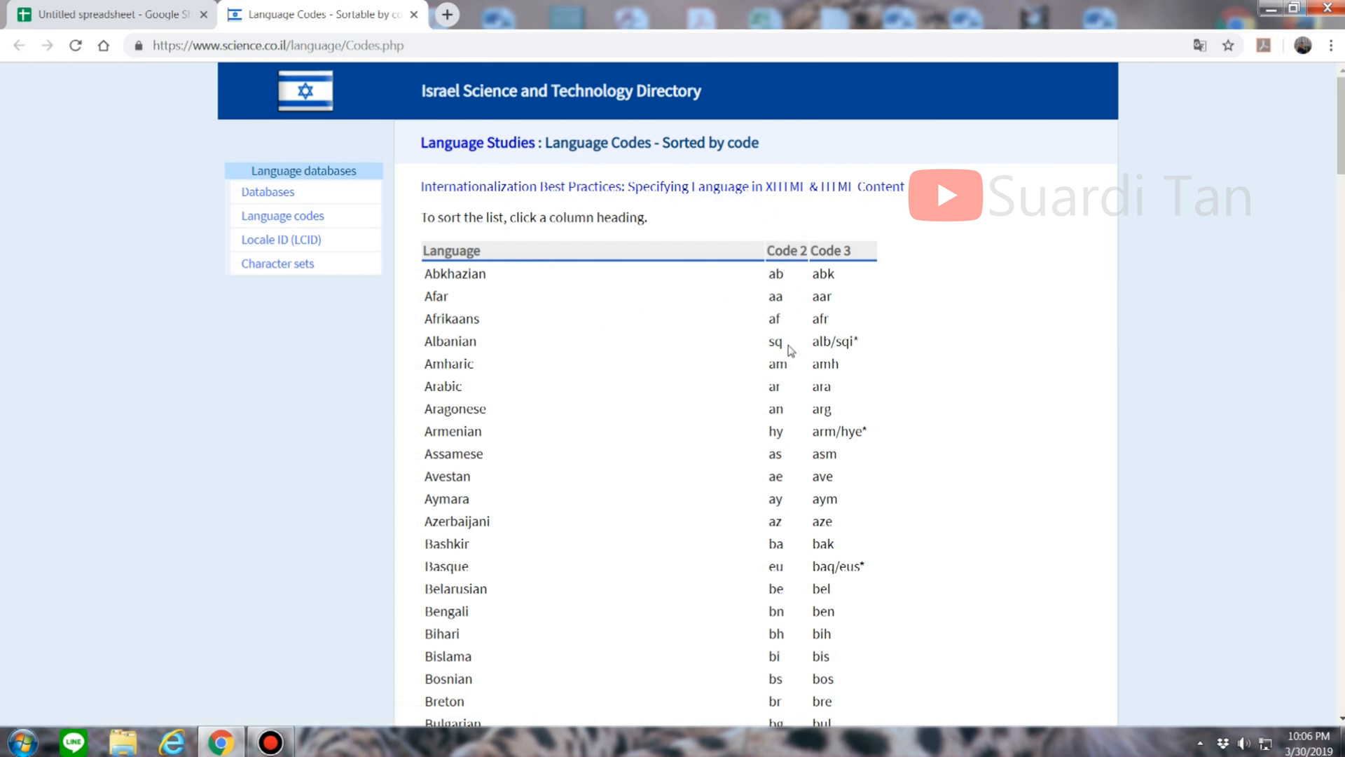
Step: Scroll the language code table to find English (en) and the other needed languages
{"action": "scroll", "coordinate": [788, 347], "scroll_direction": "down", "scroll_amount": 5}
{"action": "scroll", "coordinate": [789, 397], "scroll_direction": "down", "scroll_amount": 1}
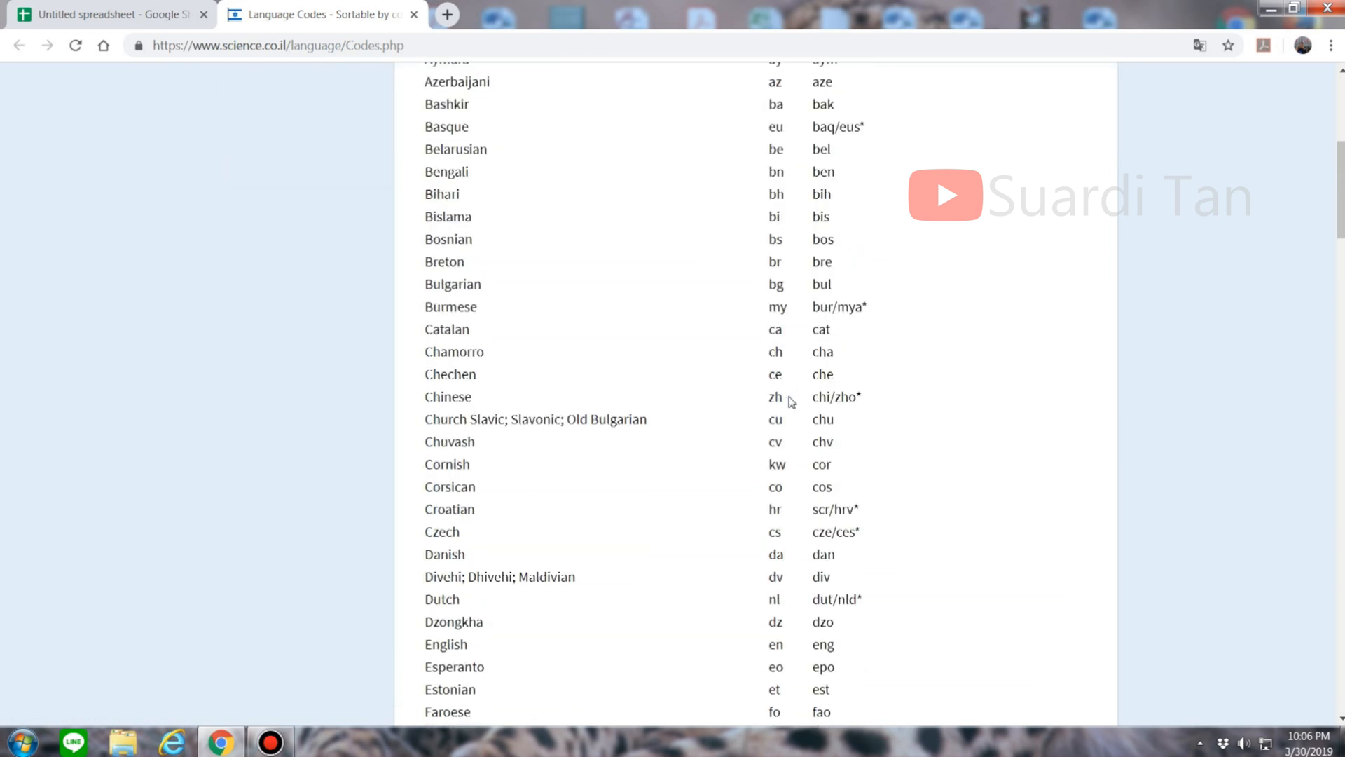
{"action": "scroll", "coordinate": [791, 404], "scroll_direction": "down", "scroll_amount": 7}
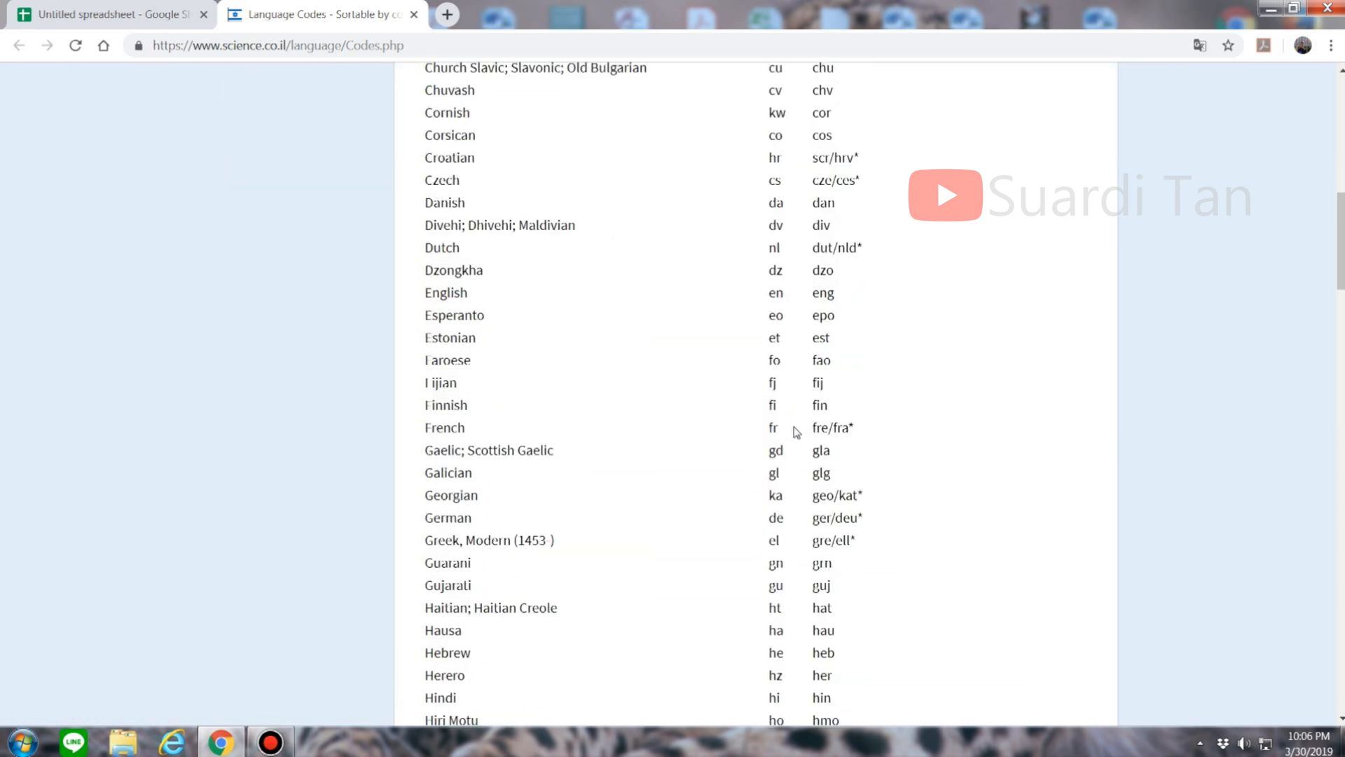
{"action": "scroll", "coordinate": [802, 436], "scroll_direction": "down", "scroll_amount": 1}
{"action": "scroll", "coordinate": [728, 445], "scroll_direction": "up", "scroll_amount": 3}
Step: Add "en" as the source language in B2's formula, then look up the Indonesian code
{"action": "left_click", "coordinate": [132, 12]}
{"action": "type", "text": "en\","}
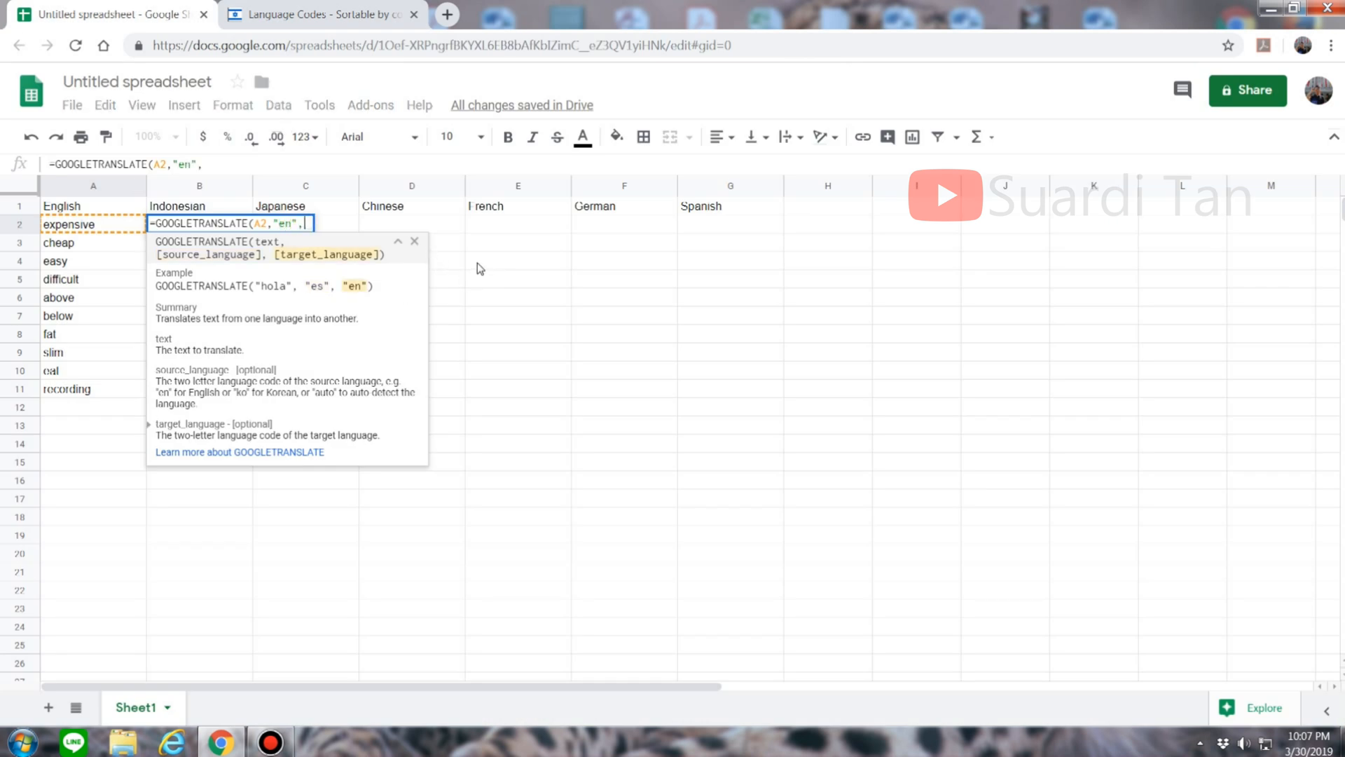
{"action": "type", "text": "\""}
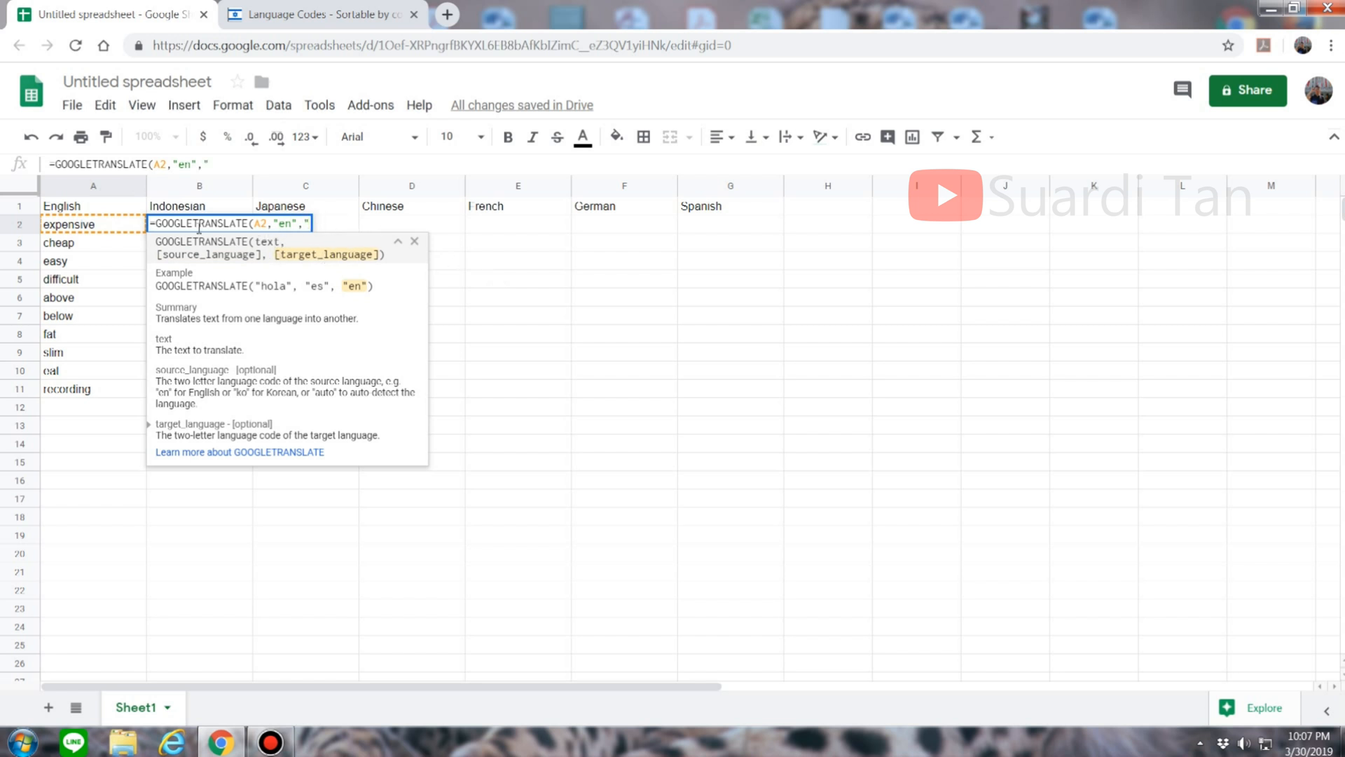
{"action": "left_click", "coordinate": [288, 10]}
{"action": "scroll", "coordinate": [692, 359], "scroll_direction": "down", "scroll_amount": 2}
{"action": "scroll", "coordinate": [692, 359], "scroll_direction": "down", "scroll_amount": 3}
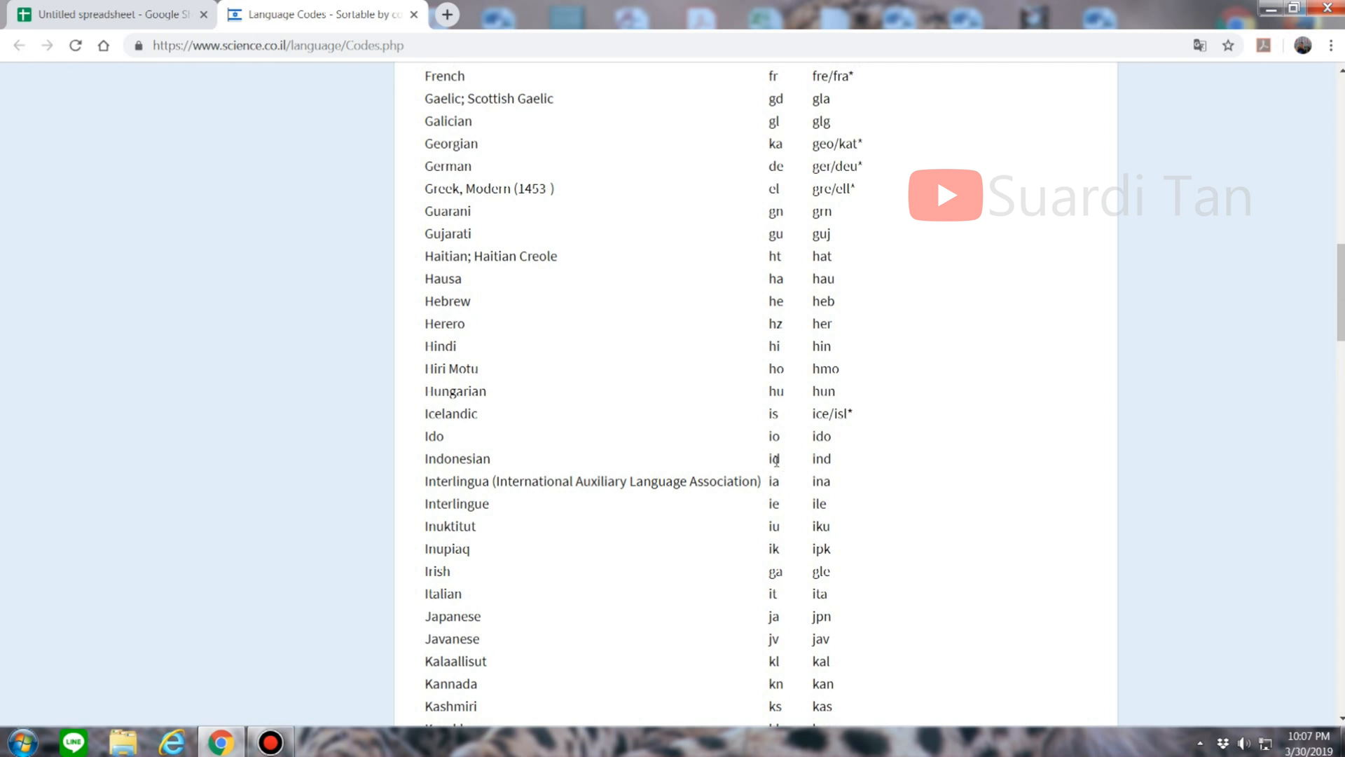
Step: Complete B2 as =GOOGLETRANSLATE(A2,"en","id") and fill it down to B11
{"action": "key", "text": "ctrl+Tab"}
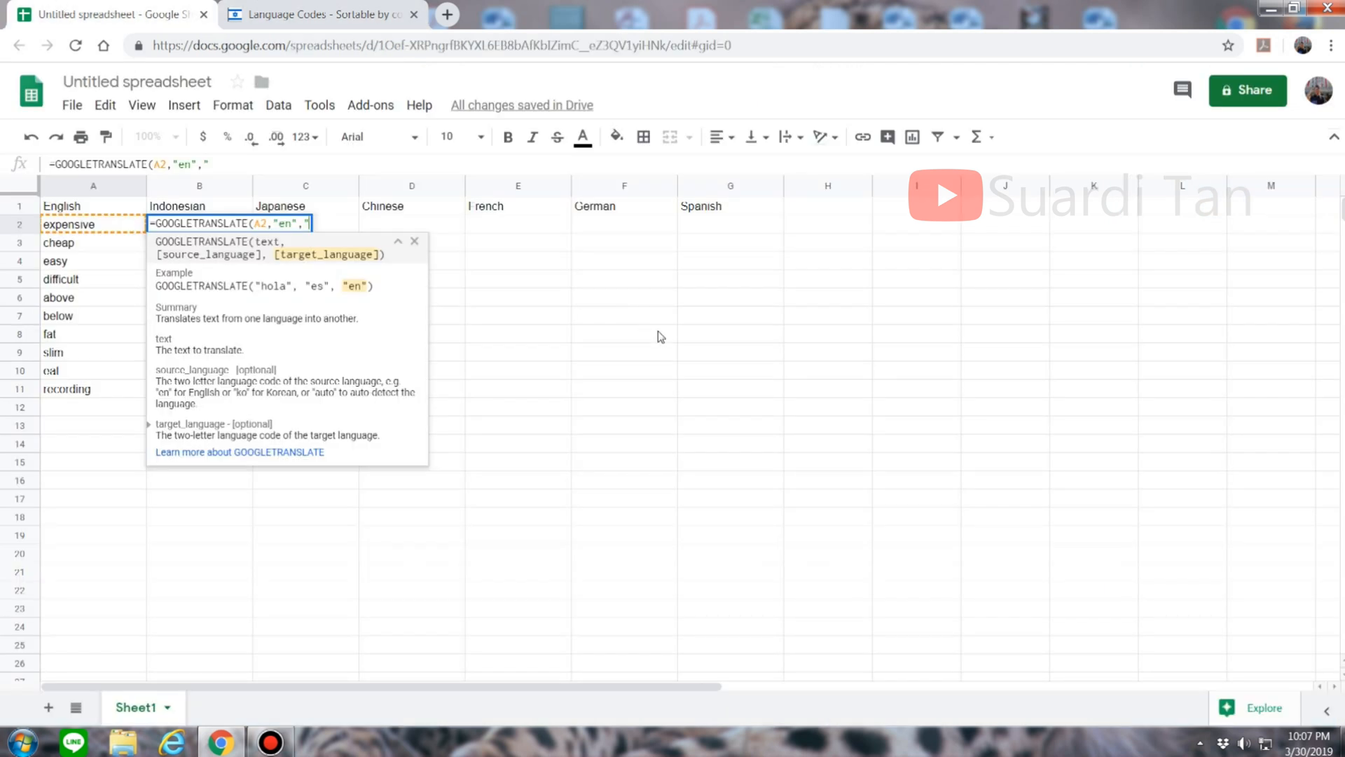
{"action": "type", "text": "id\""}
{"action": "key", "text": "Return"}
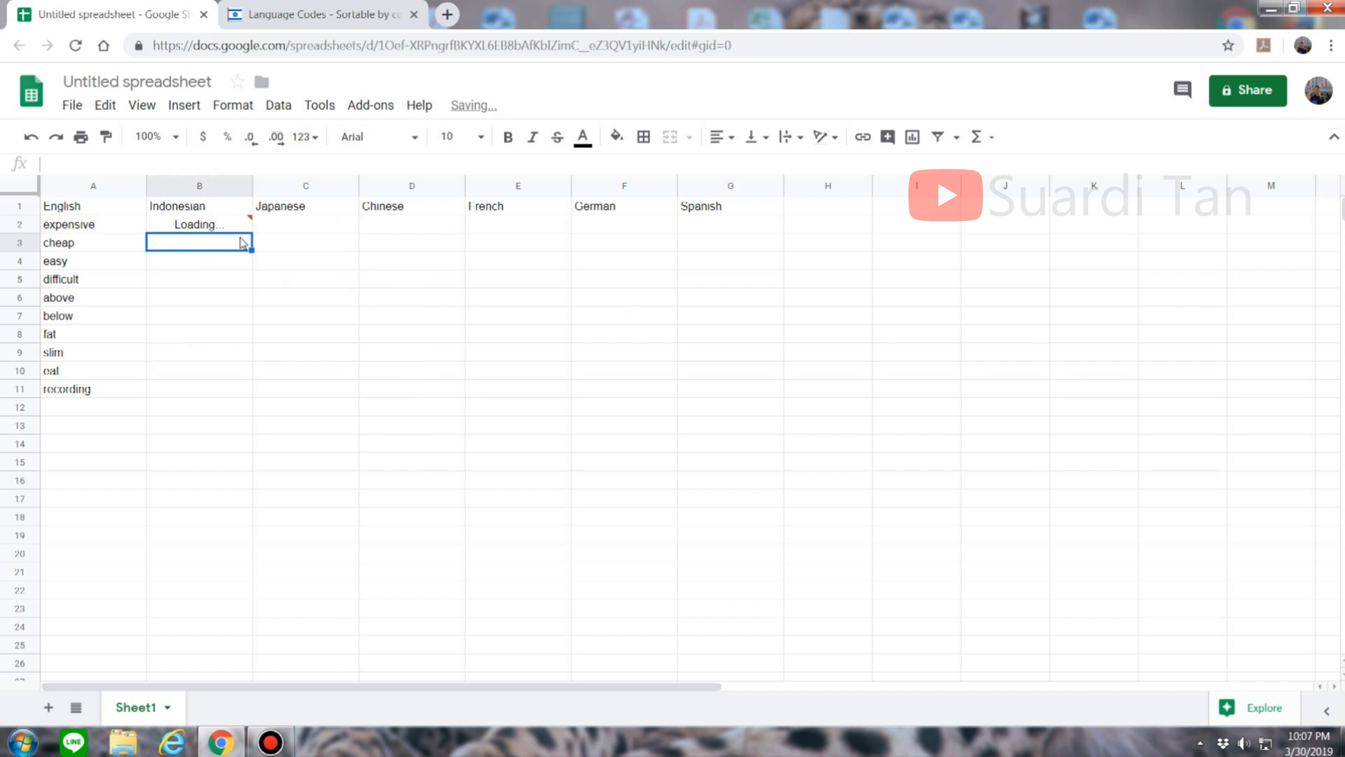
{"action": "left_click", "coordinate": [197, 230]}
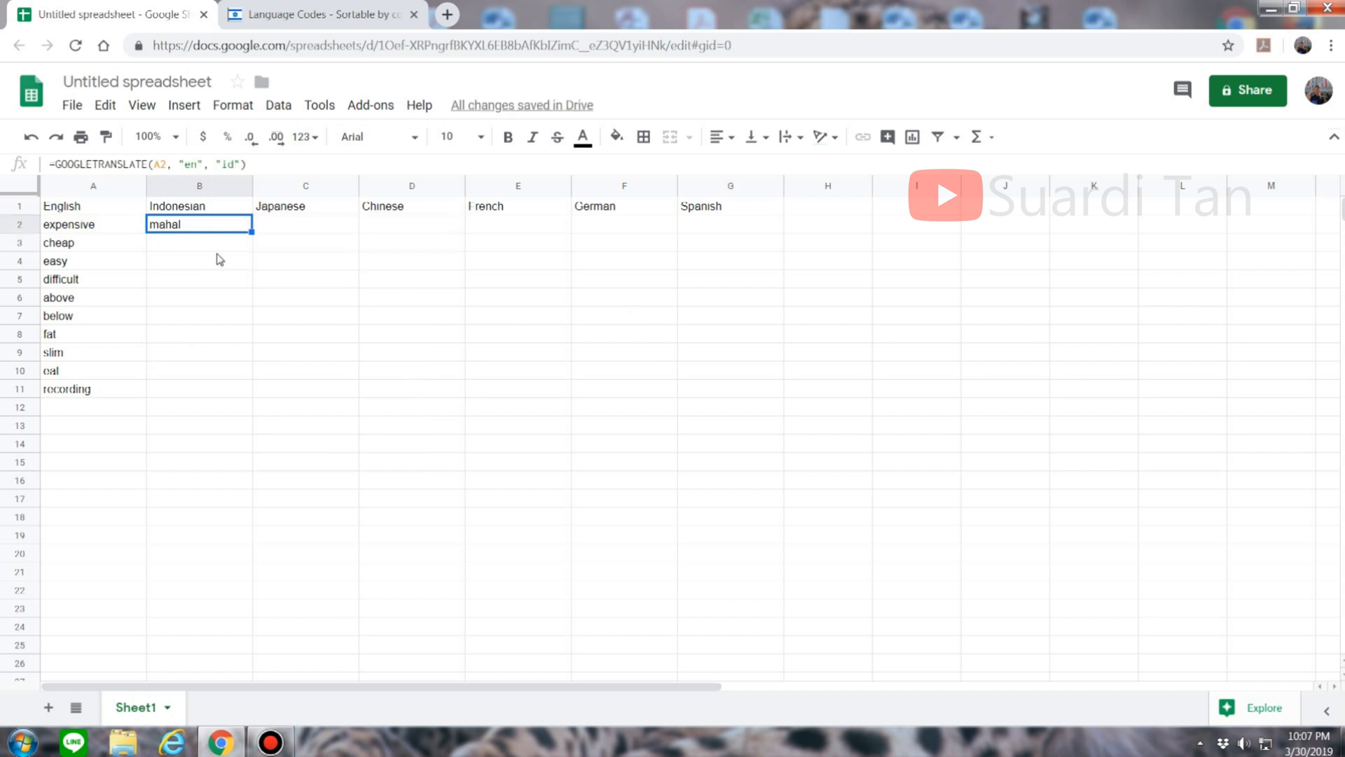
{"action": "left_click_drag", "start_coordinate": [251, 231], "coordinate": [255, 394]}
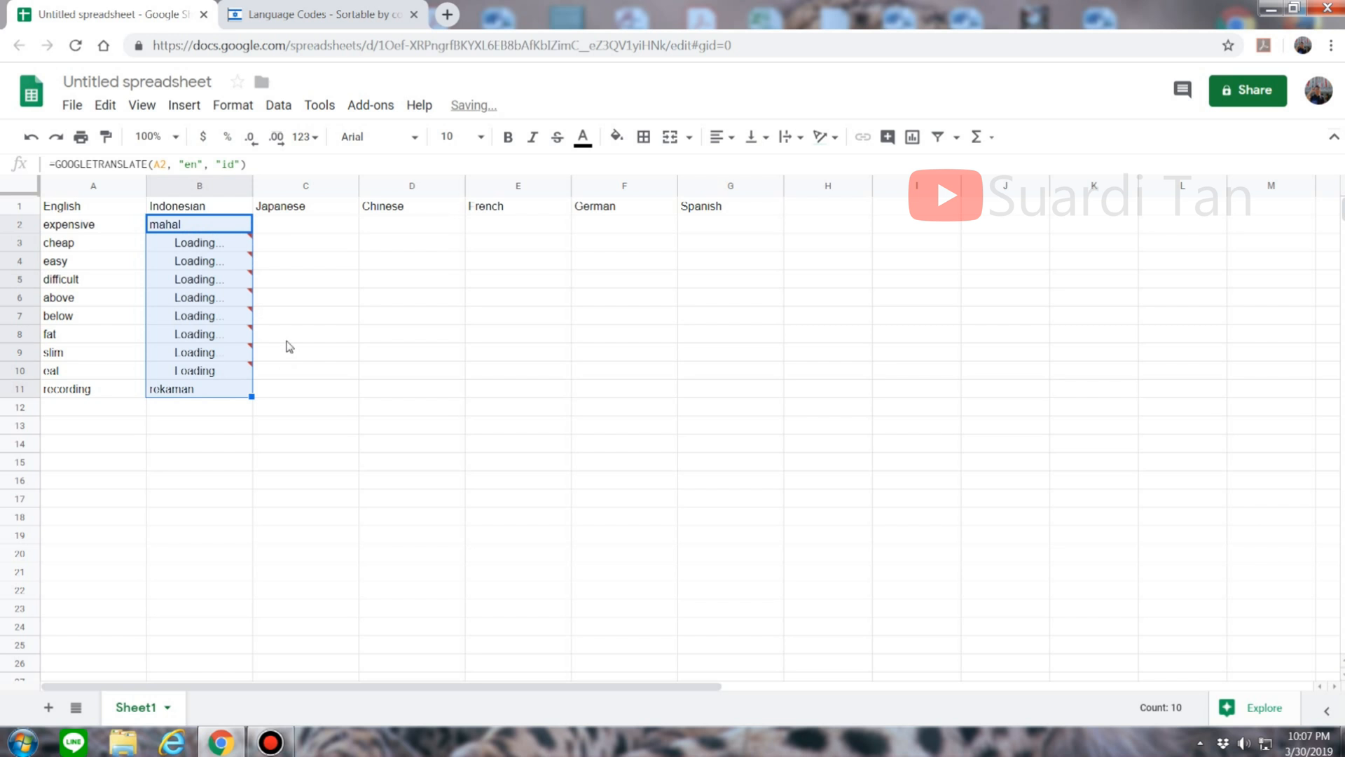
Step: In C2, begin =GOOGLETRANSLATE(A2,"en"," for the Japanese column
{"action": "left_click", "coordinate": [337, 226]}
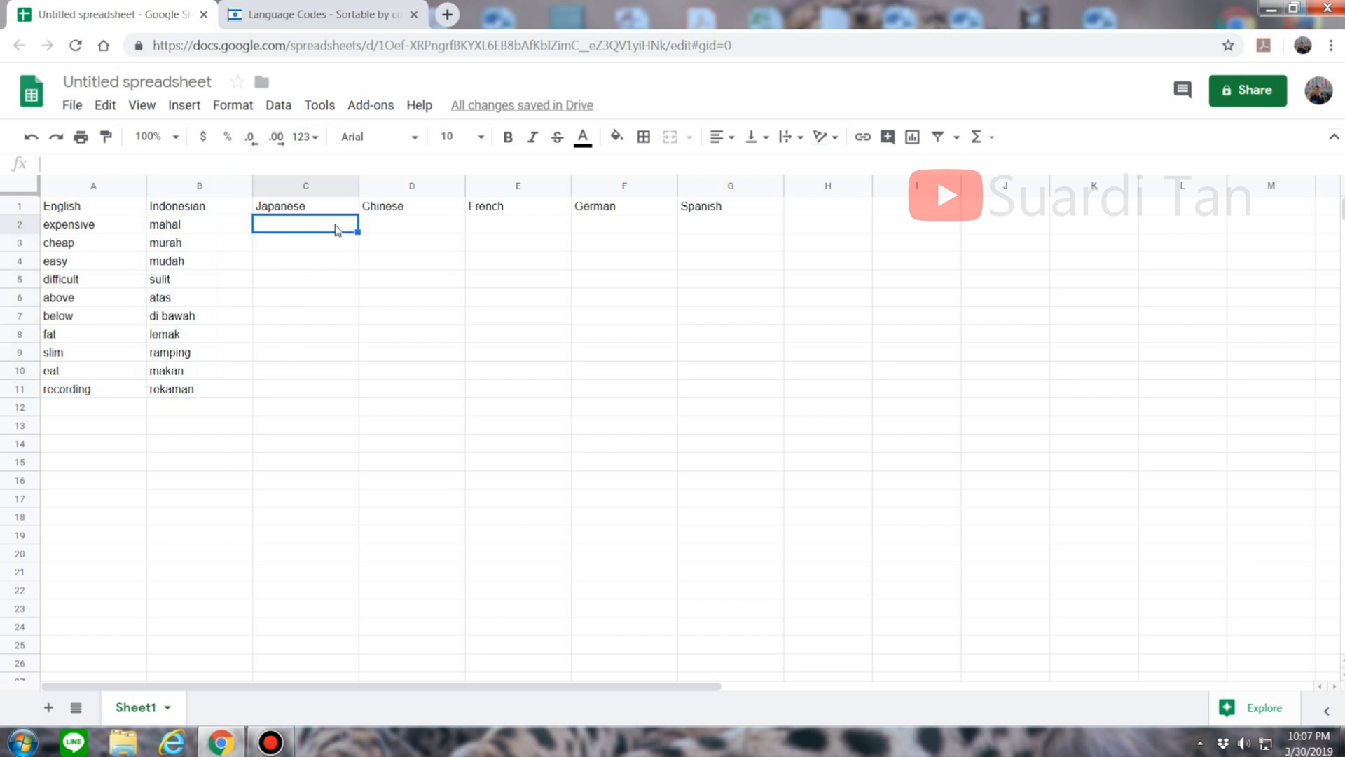
{"action": "type", "text": "=google"}
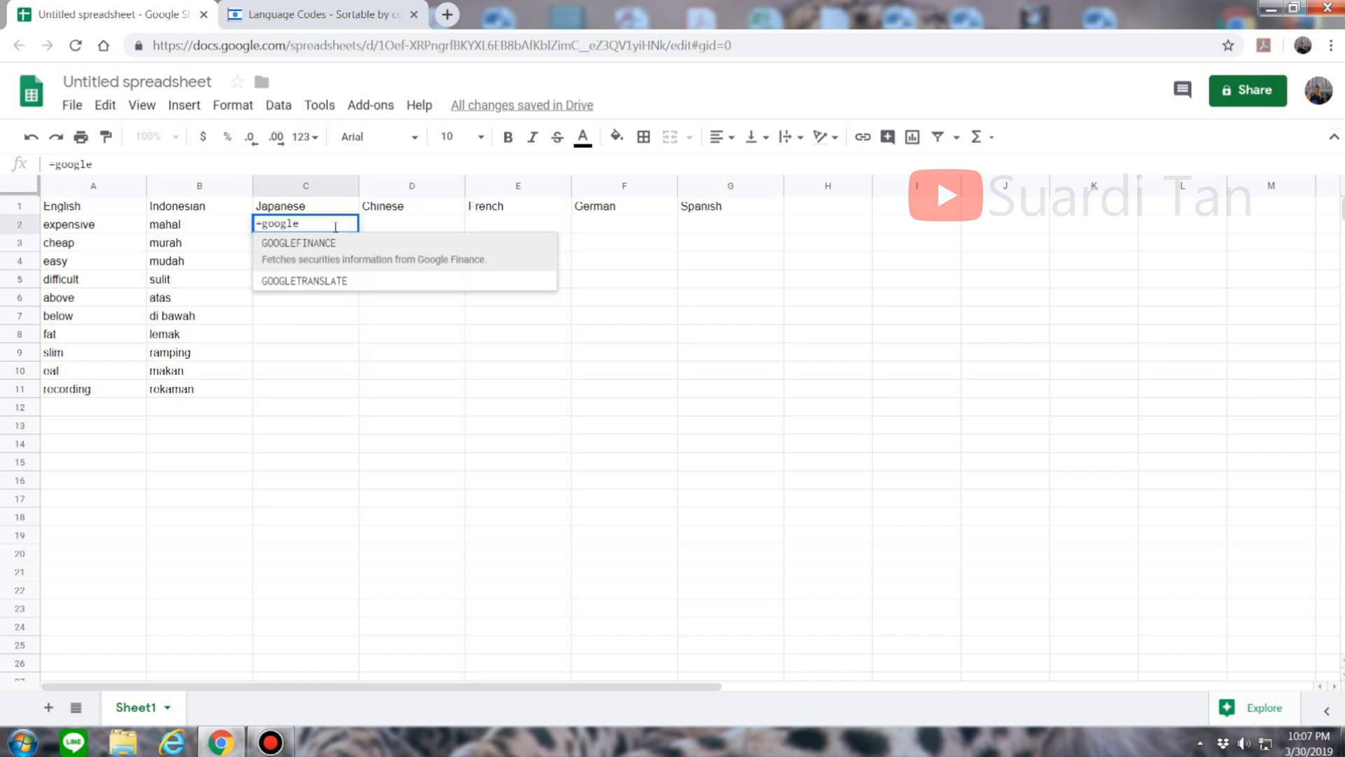
{"action": "left_click", "coordinate": [370, 280]}
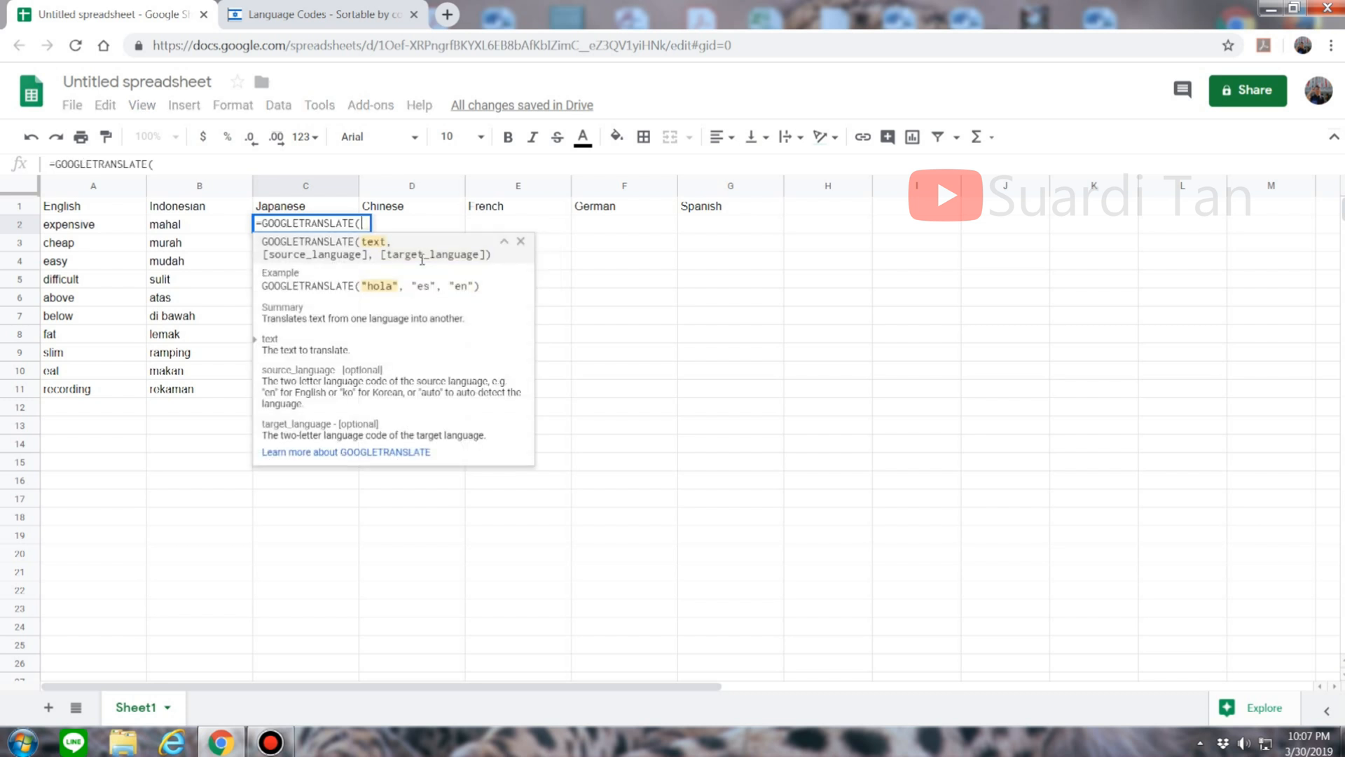
{"action": "left_click", "coordinate": [94, 226]}
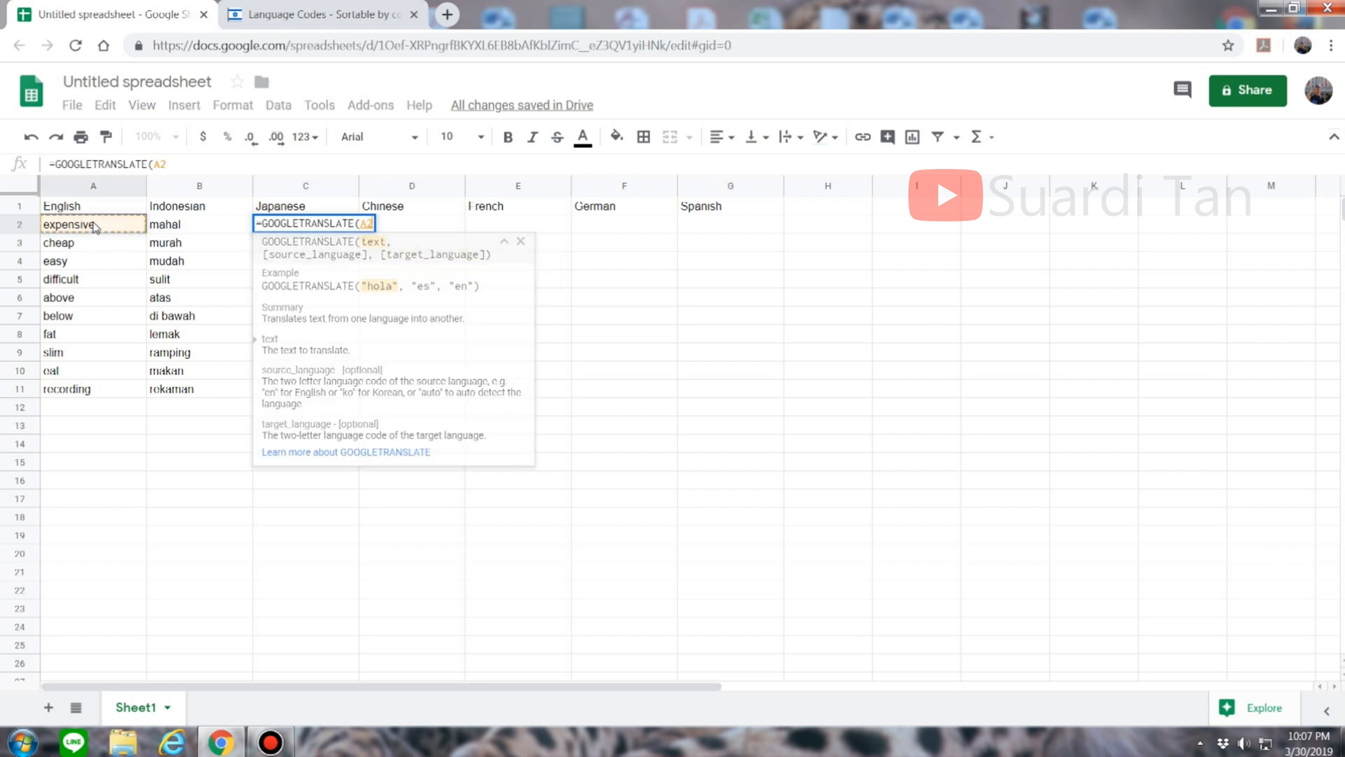
{"action": "type", "text": ","}
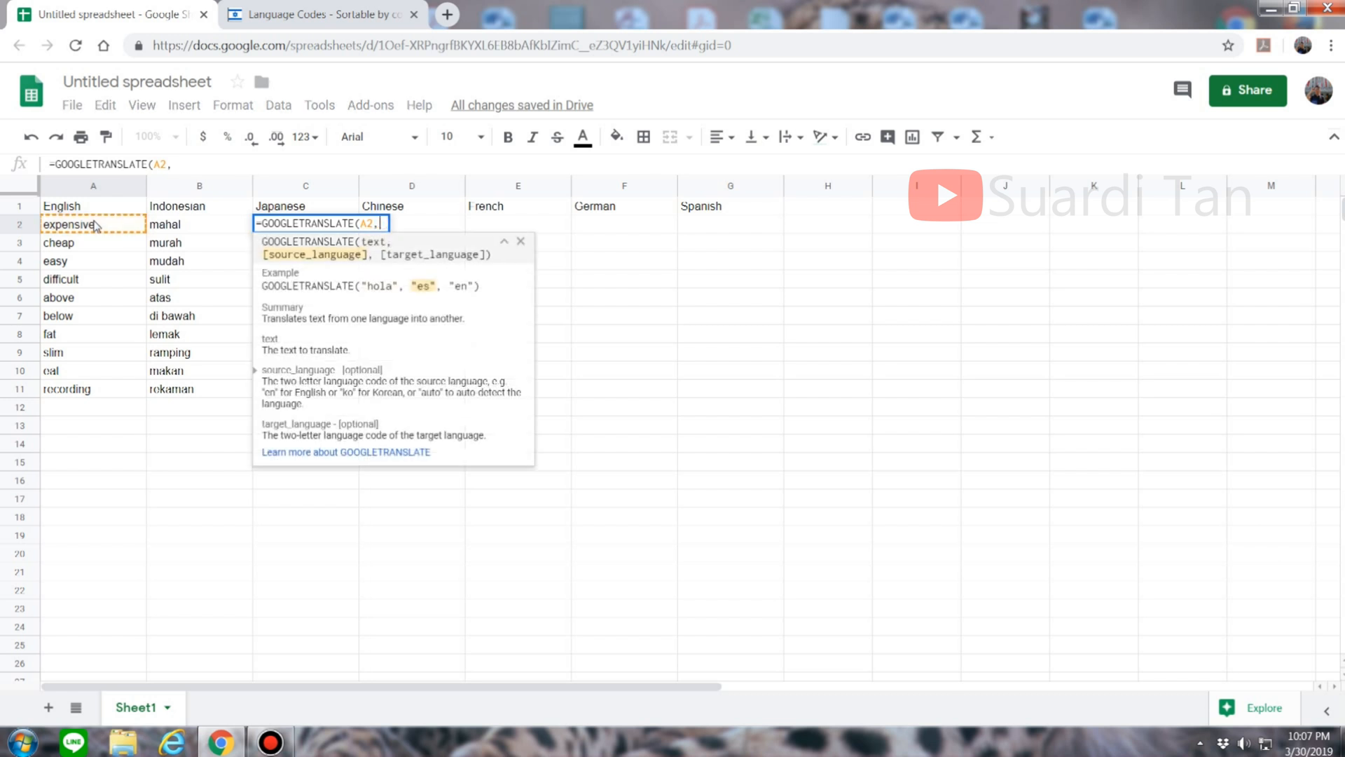
{"action": "type", "text": "\""}
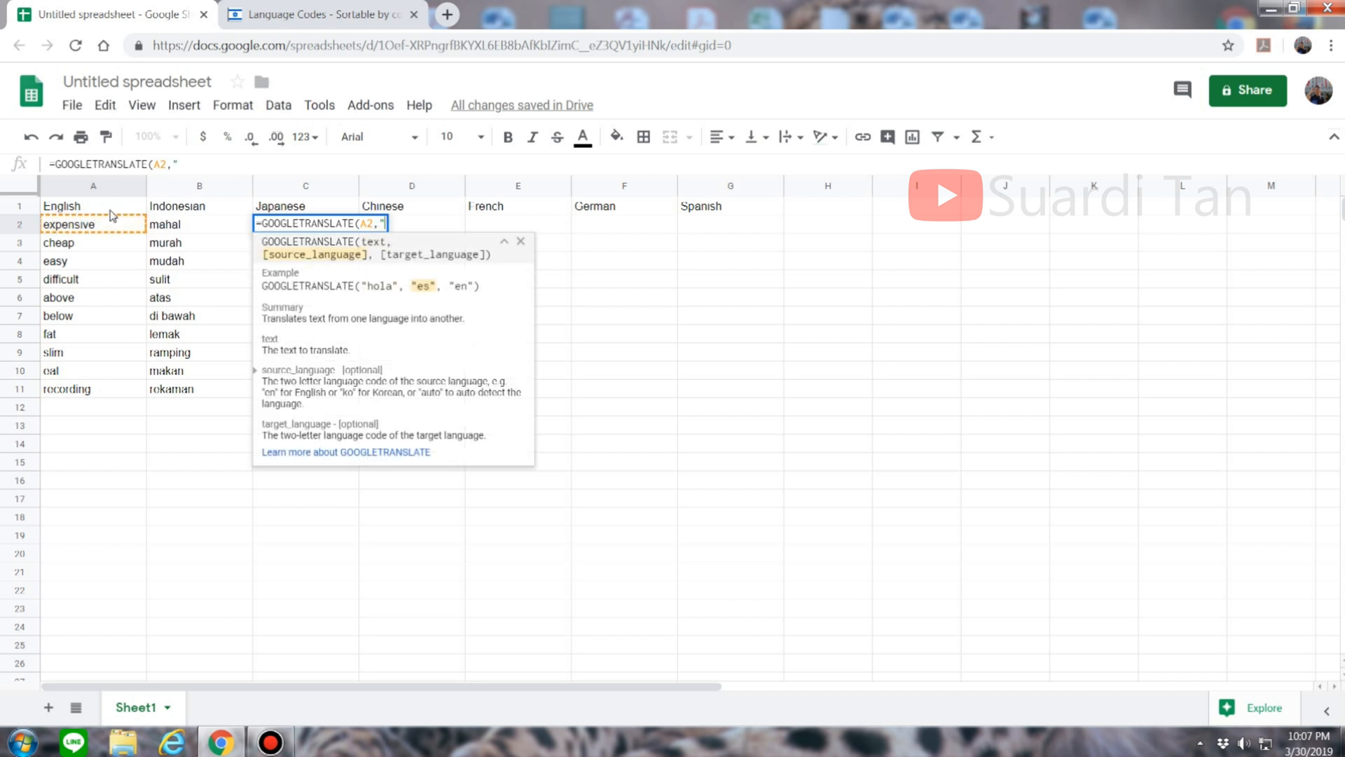
{"action": "type", "text": "en\",\""}
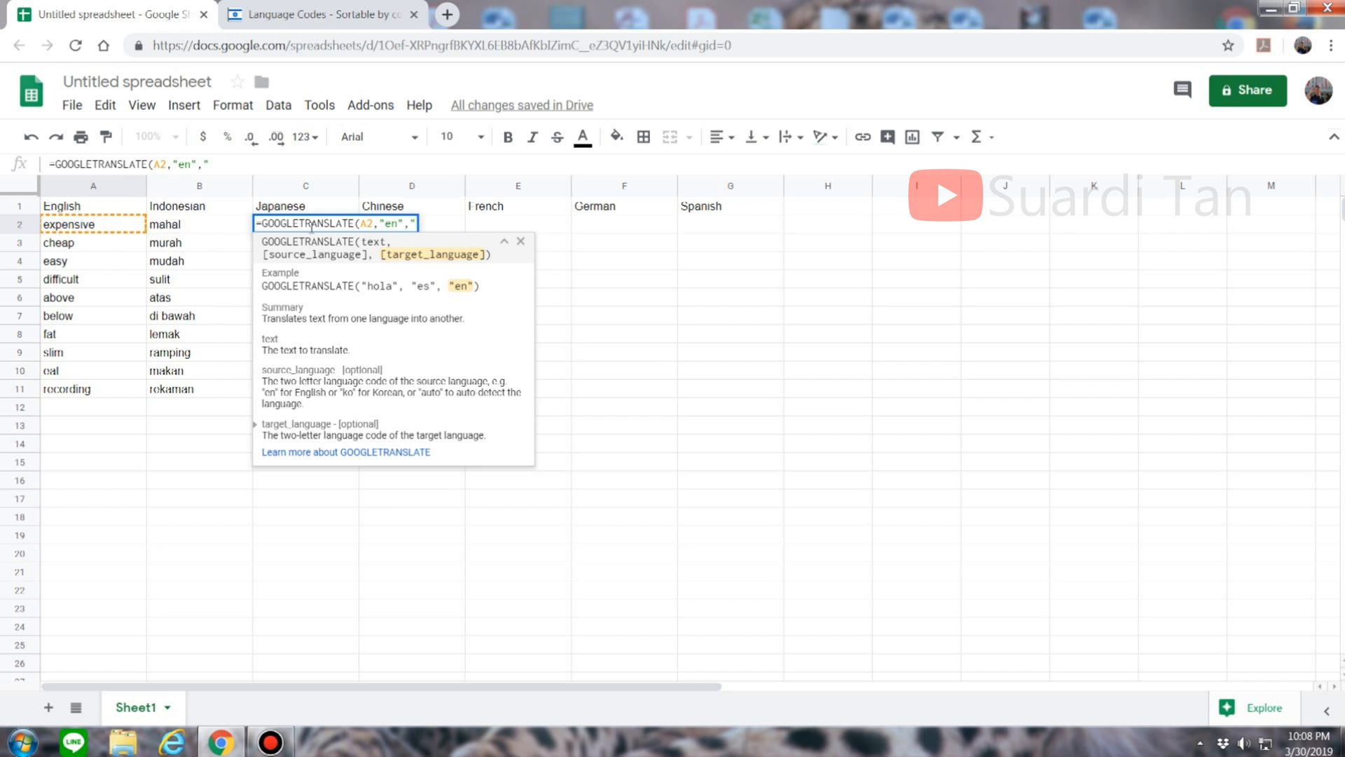
Step: Find Japanese's code 'ja' in the language code table, then return to the sheet
{"action": "left_click", "coordinate": [308, 18]}
{"action": "scroll", "coordinate": [623, 349], "scroll_direction": "up", "scroll_amount": 2}
{"action": "scroll", "coordinate": [631, 348], "scroll_direction": "down", "scroll_amount": 2}
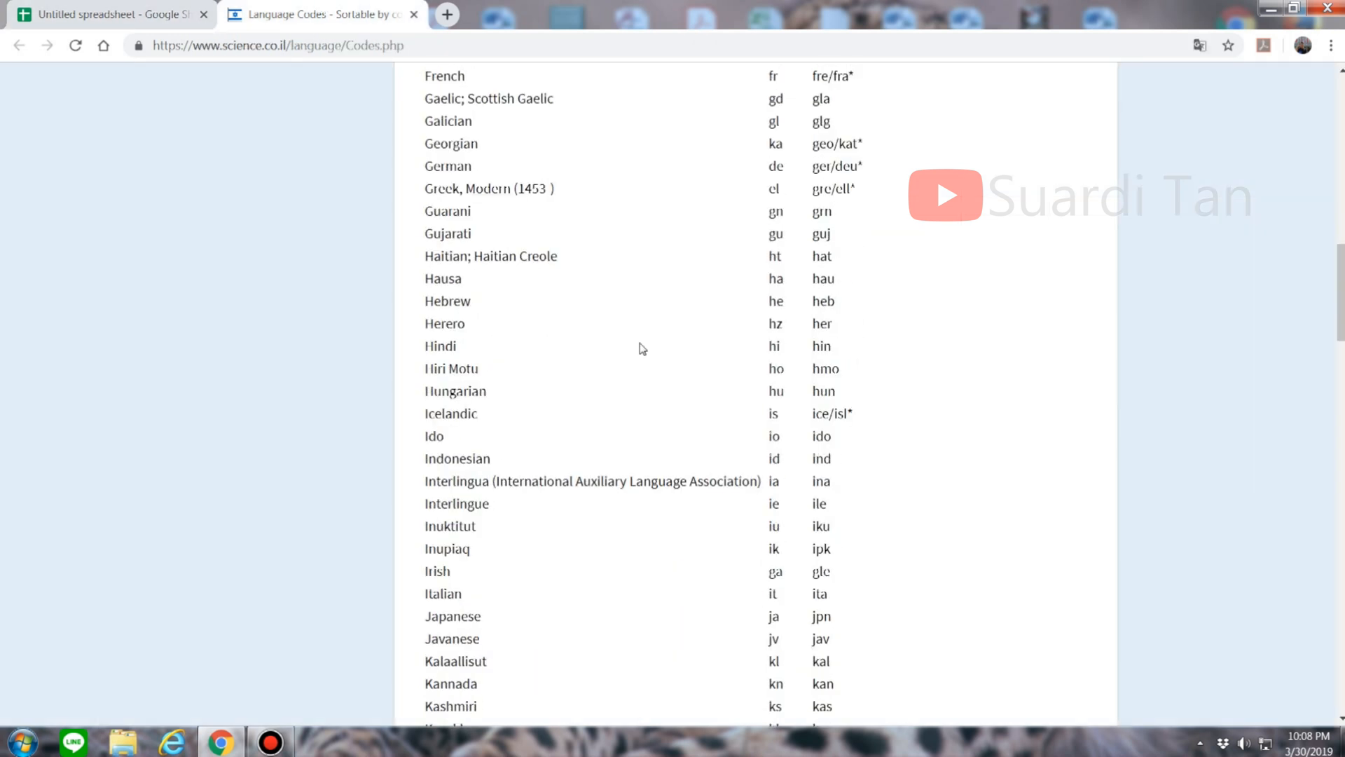
{"action": "scroll", "coordinate": [651, 348], "scroll_direction": "up", "scroll_amount": 2}
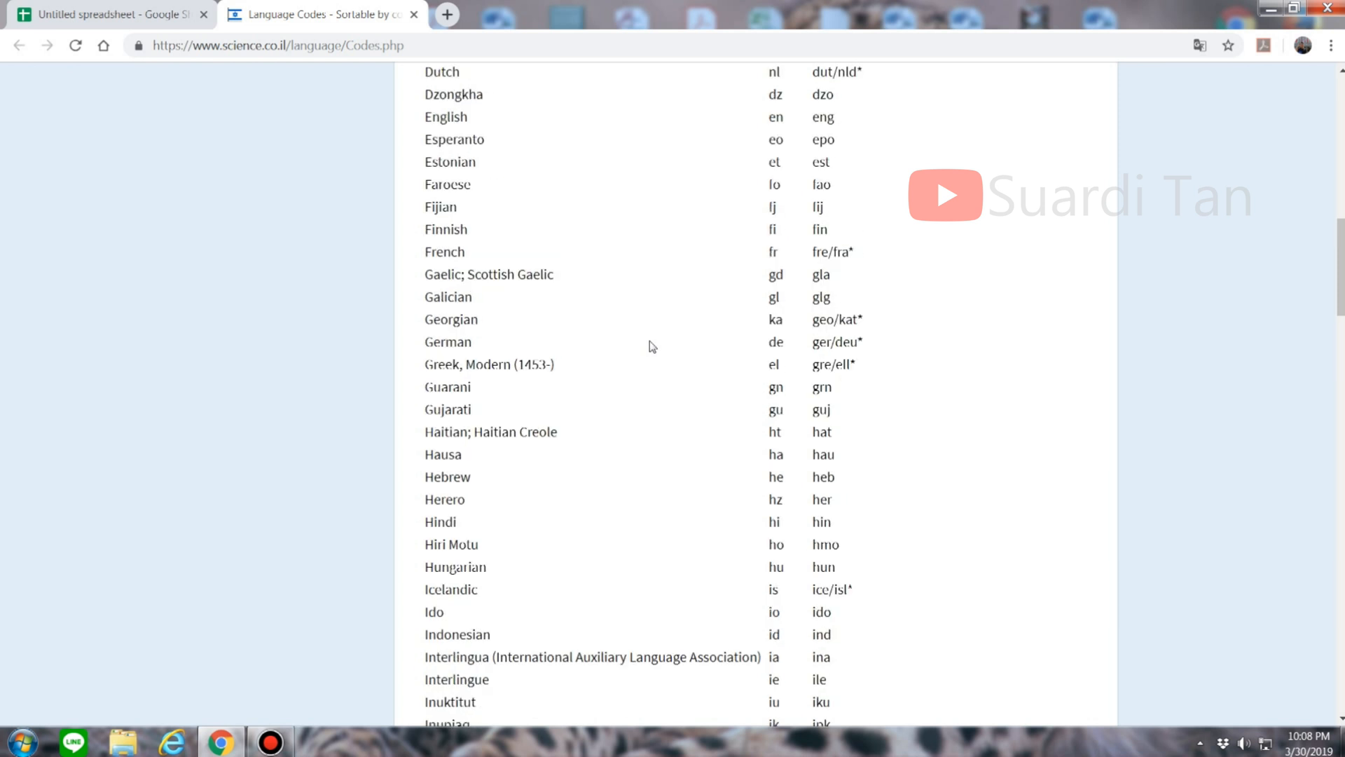
{"action": "scroll", "coordinate": [651, 373], "scroll_direction": "down", "scroll_amount": 3}
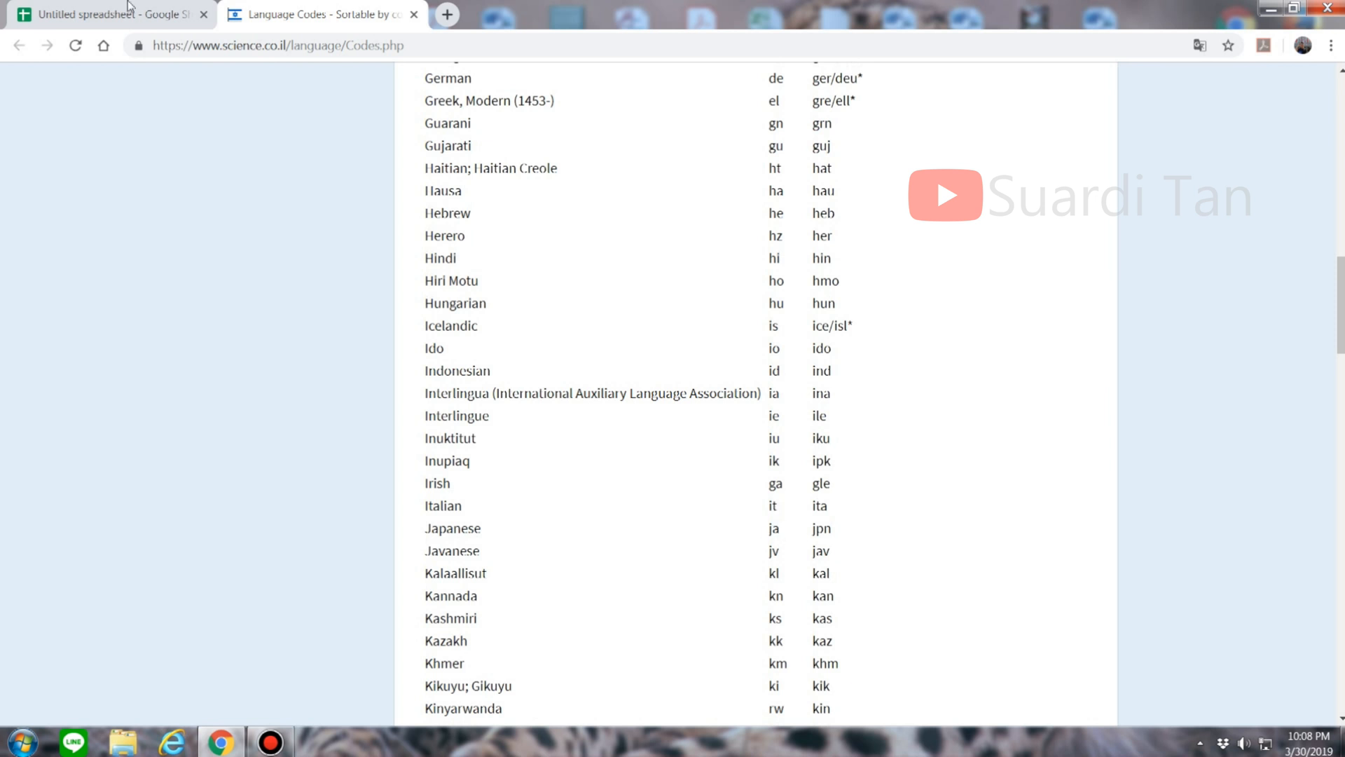
{"action": "key", "text": "ctrl+Tab"}
Step: Complete C2 as =GOOGLETRANSLATE(A2,"en","ja") and fill it down to C11
{"action": "type", "text": "ja"}
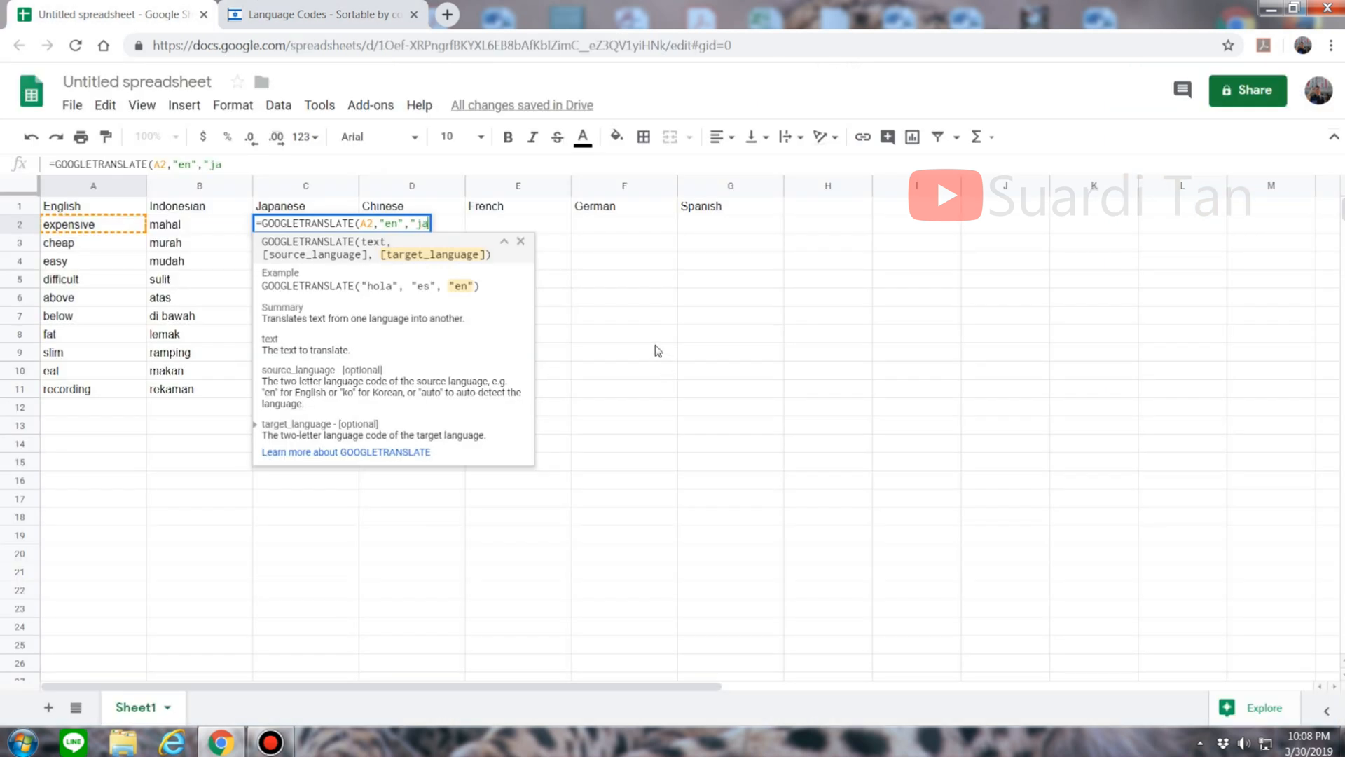
{"action": "type", "text": "\""}
{"action": "key", "text": "Return"}
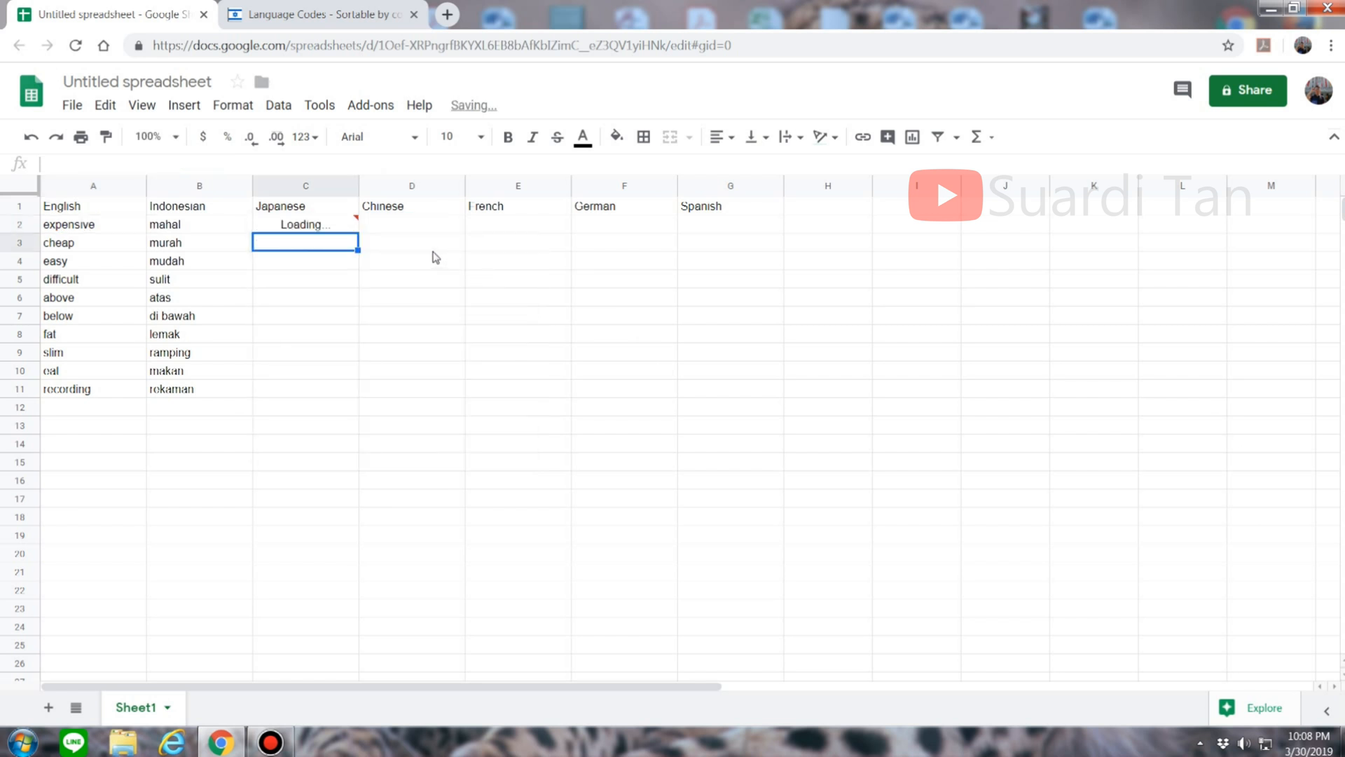
{"action": "left_click", "coordinate": [326, 227]}
{"action": "left_click_drag", "start_coordinate": [357, 232], "coordinate": [356, 396]}
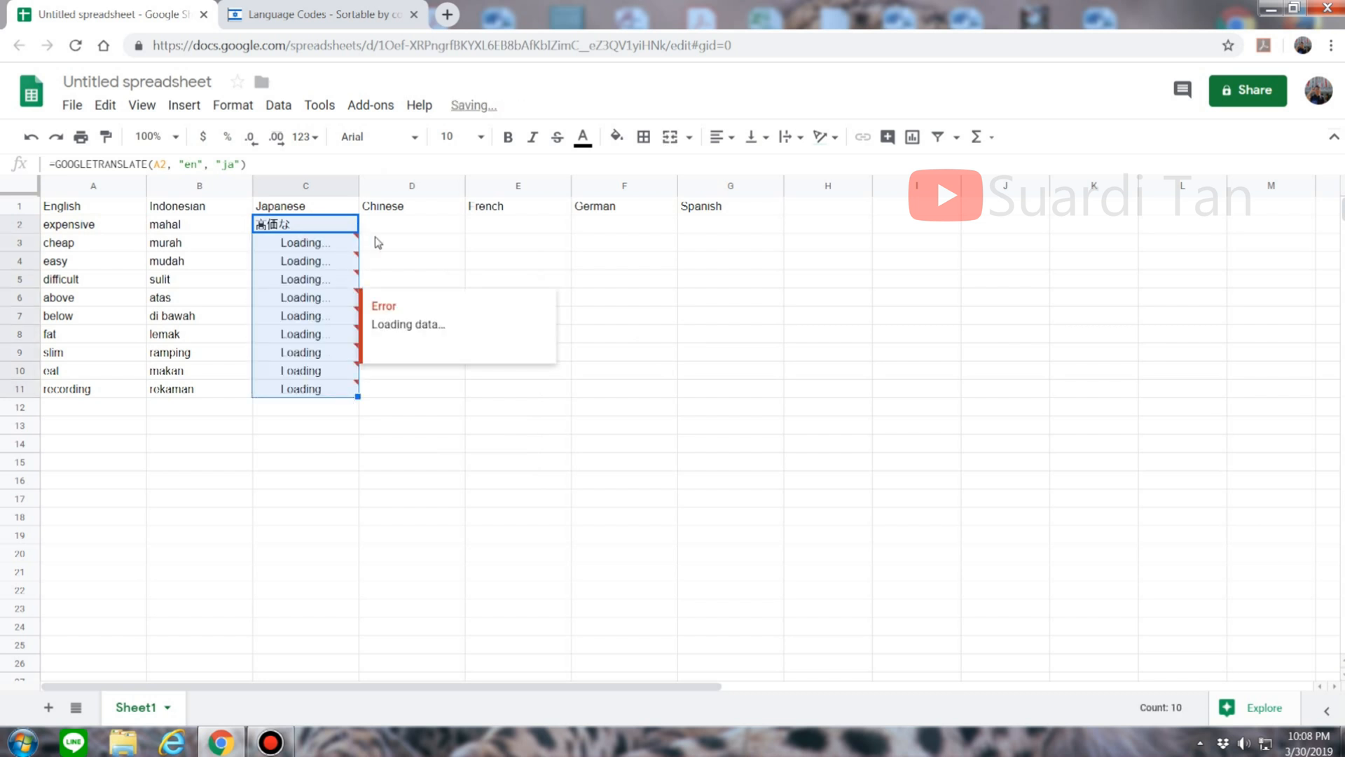
{"action": "left_click", "coordinate": [398, 226]}
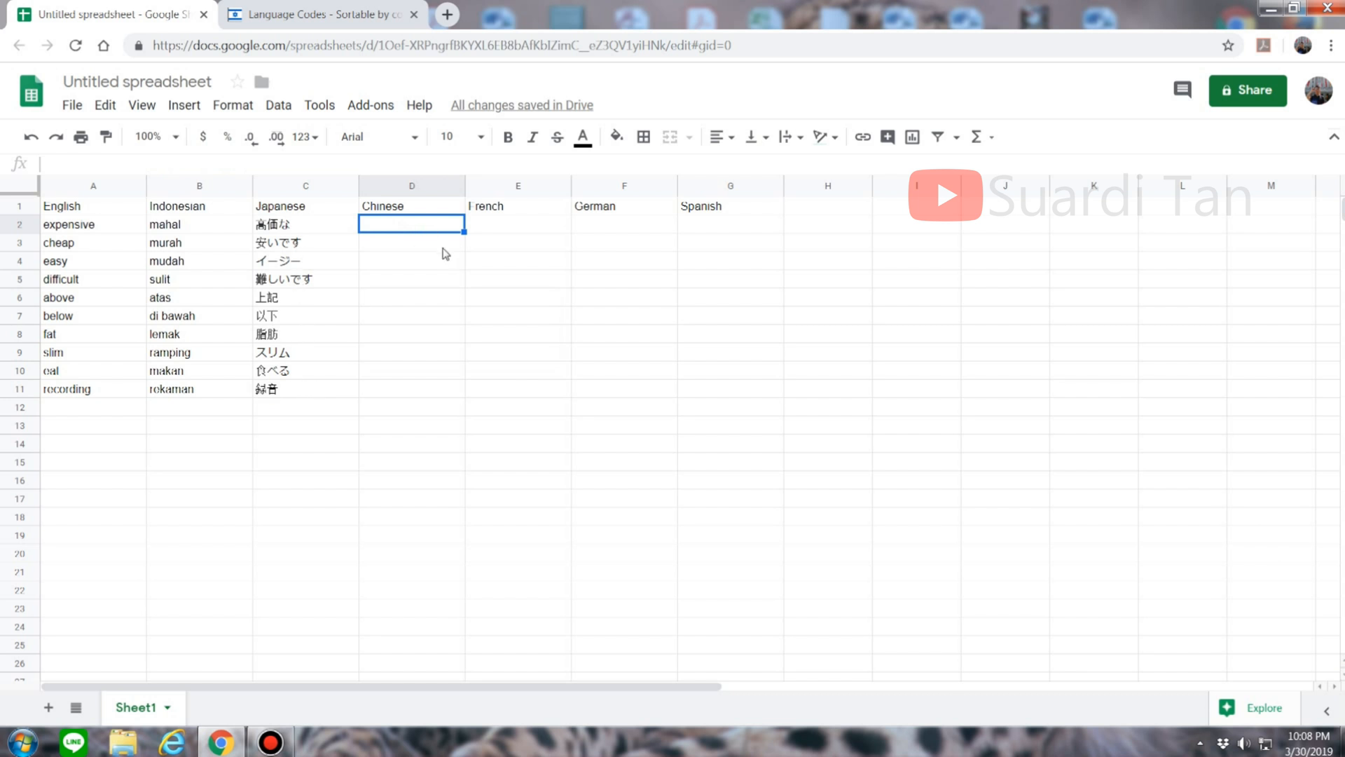
Step: In D2, begin =GOOGLETRANSLATE(A2,"en"," for the Chinese column
{"action": "type", "text": "="}
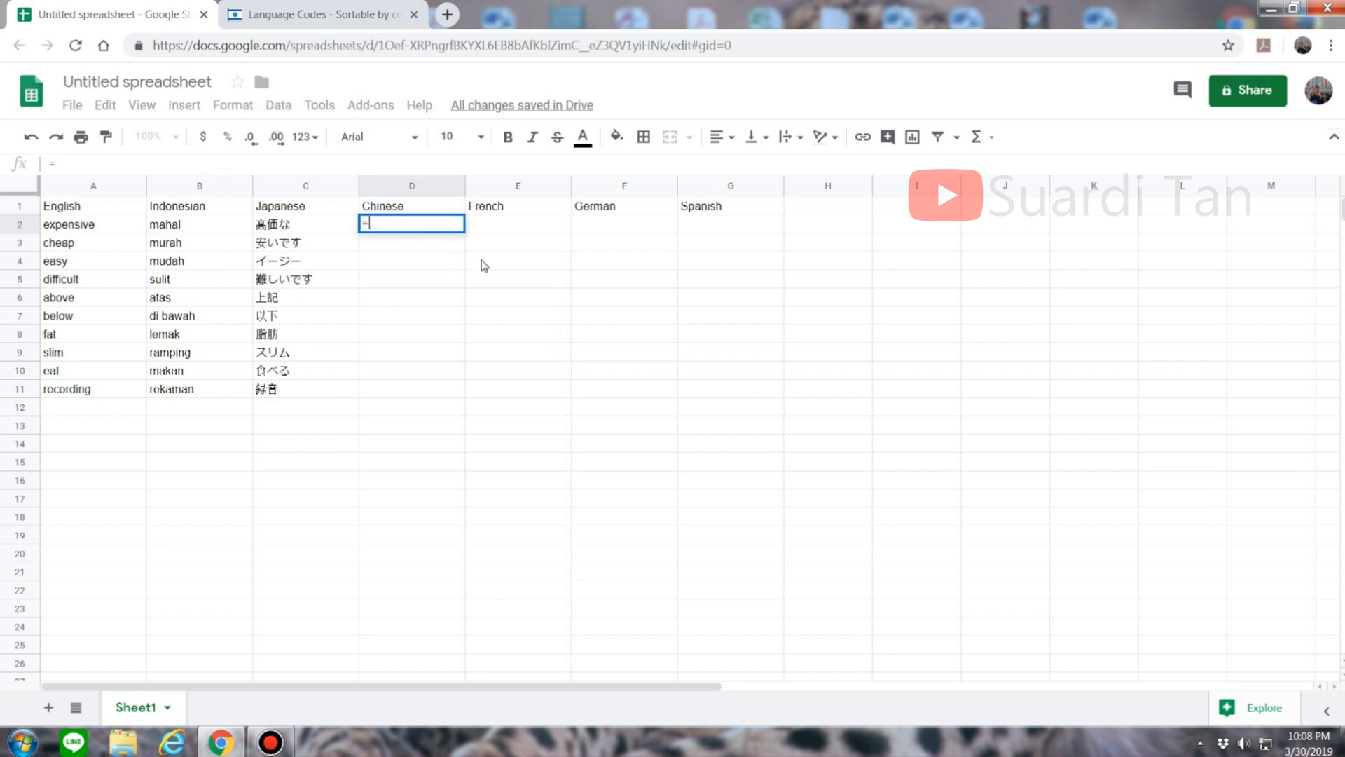
{"action": "type", "text": "google"}
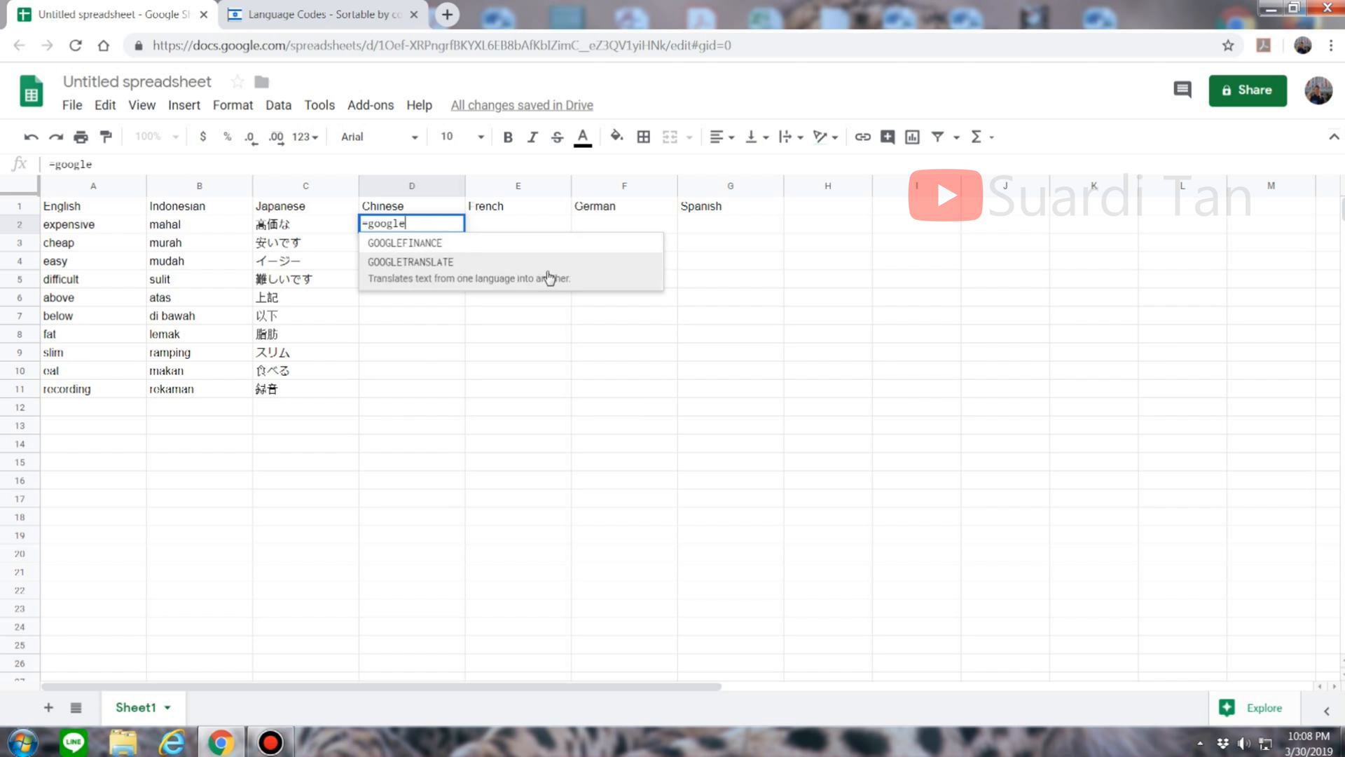
{"action": "left_click", "coordinate": [578, 273]}
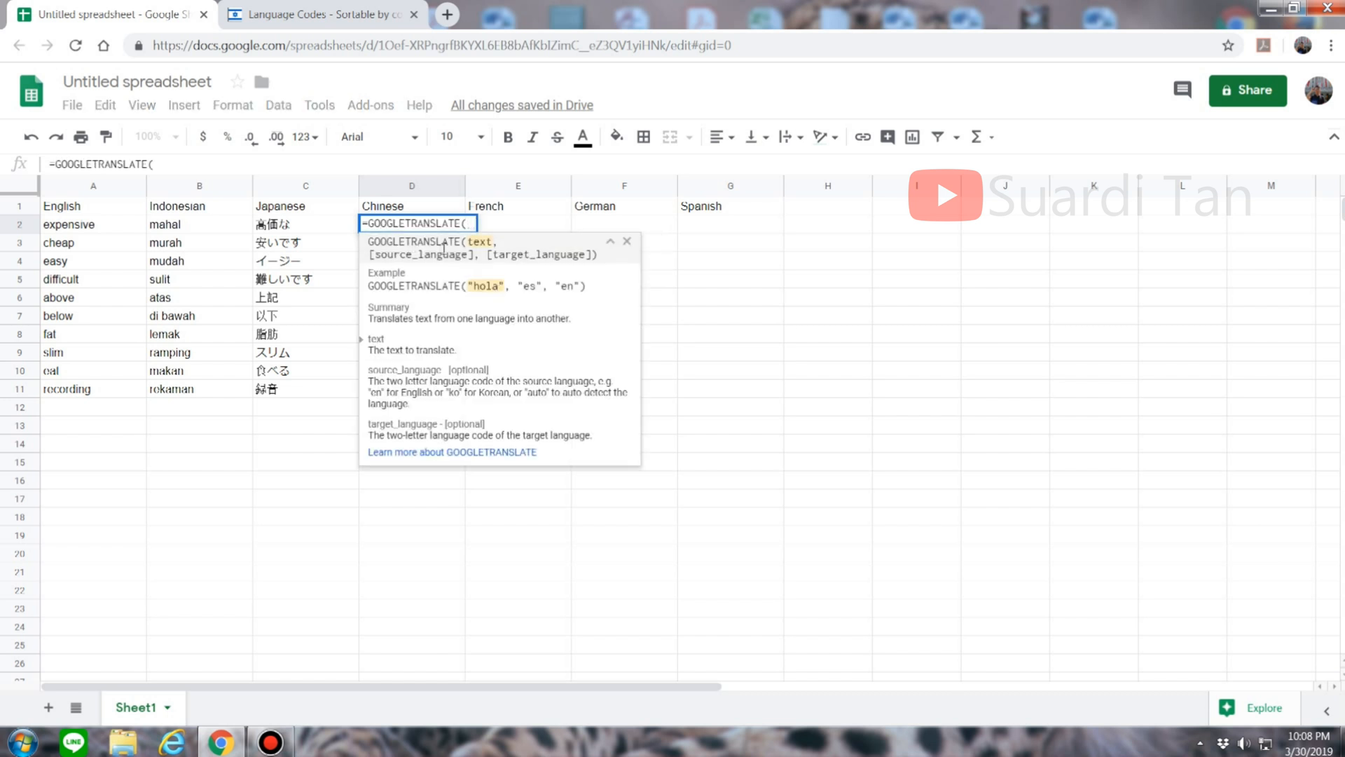
{"action": "left_click", "coordinate": [82, 224]}
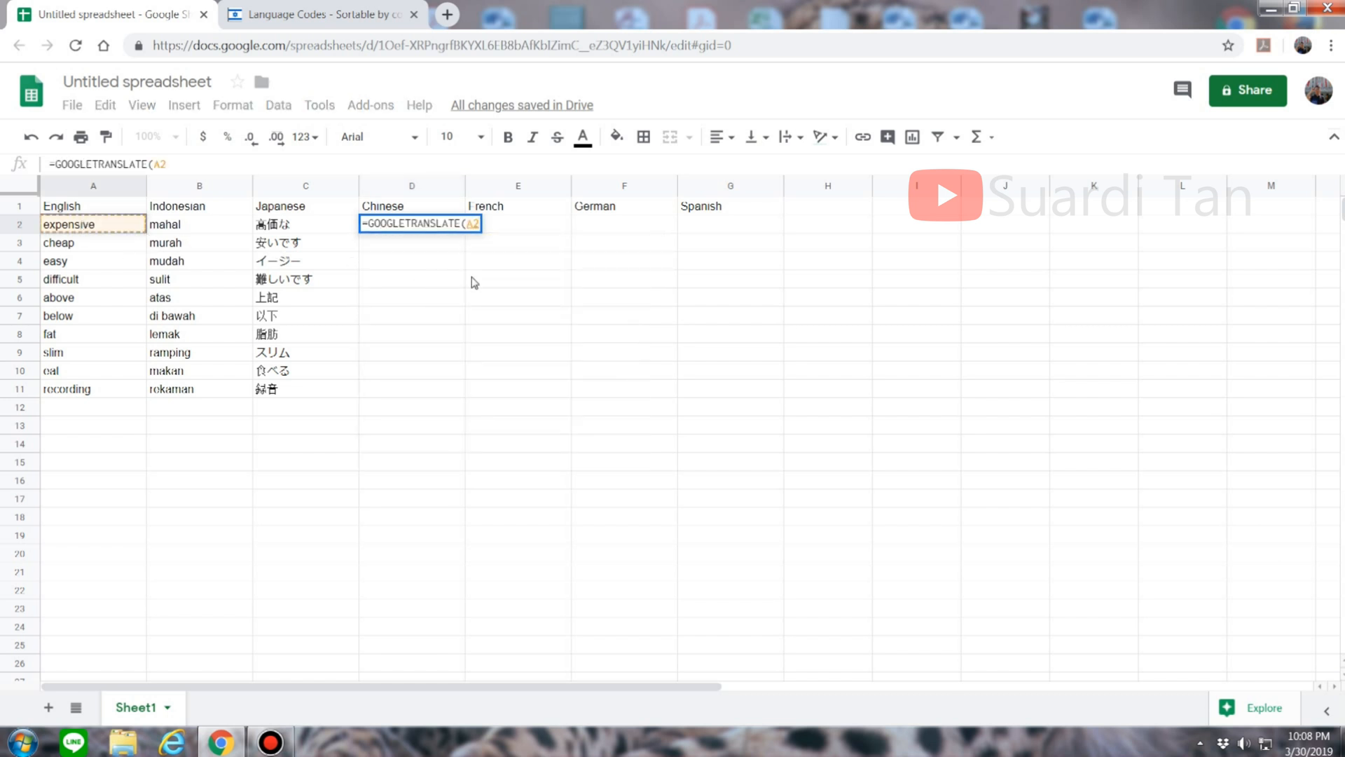
{"action": "type", "text": ",\""}
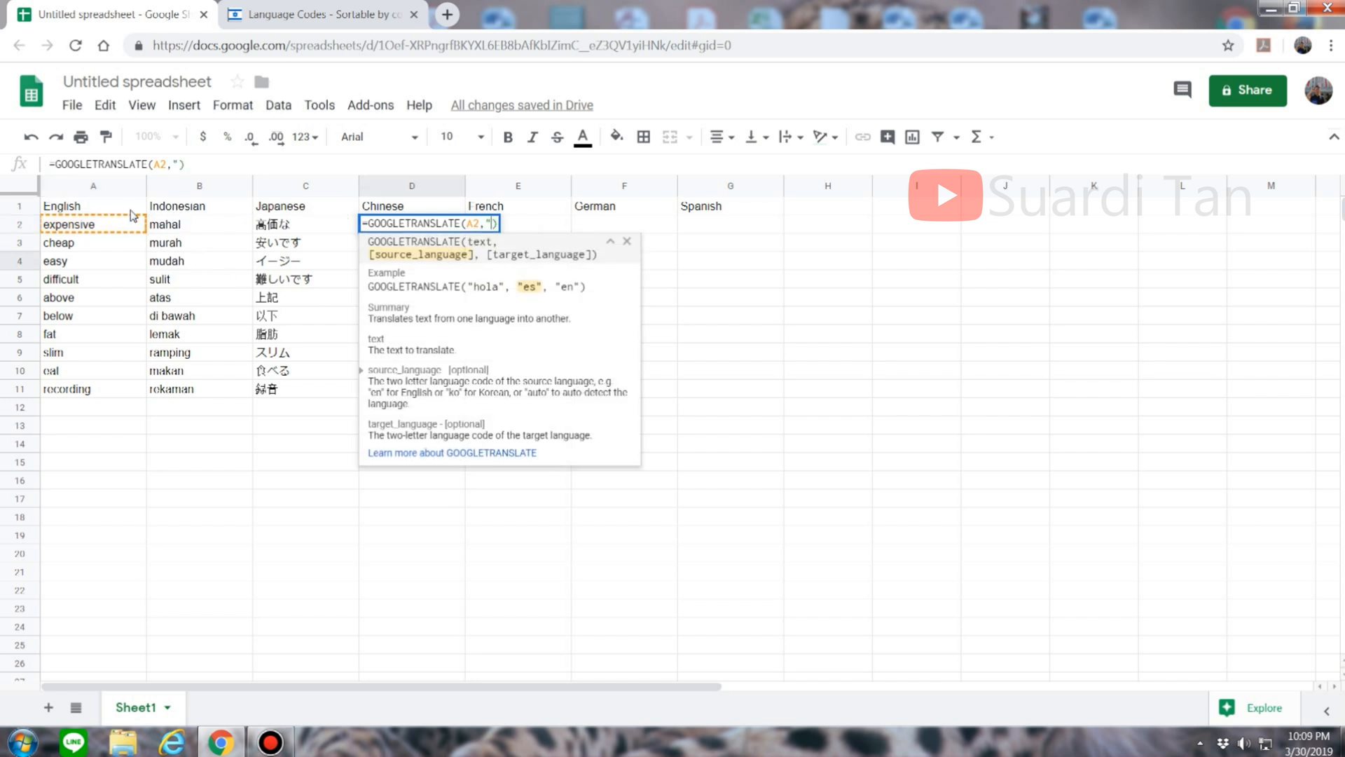
{"action": "type", "text": "en\",\""}
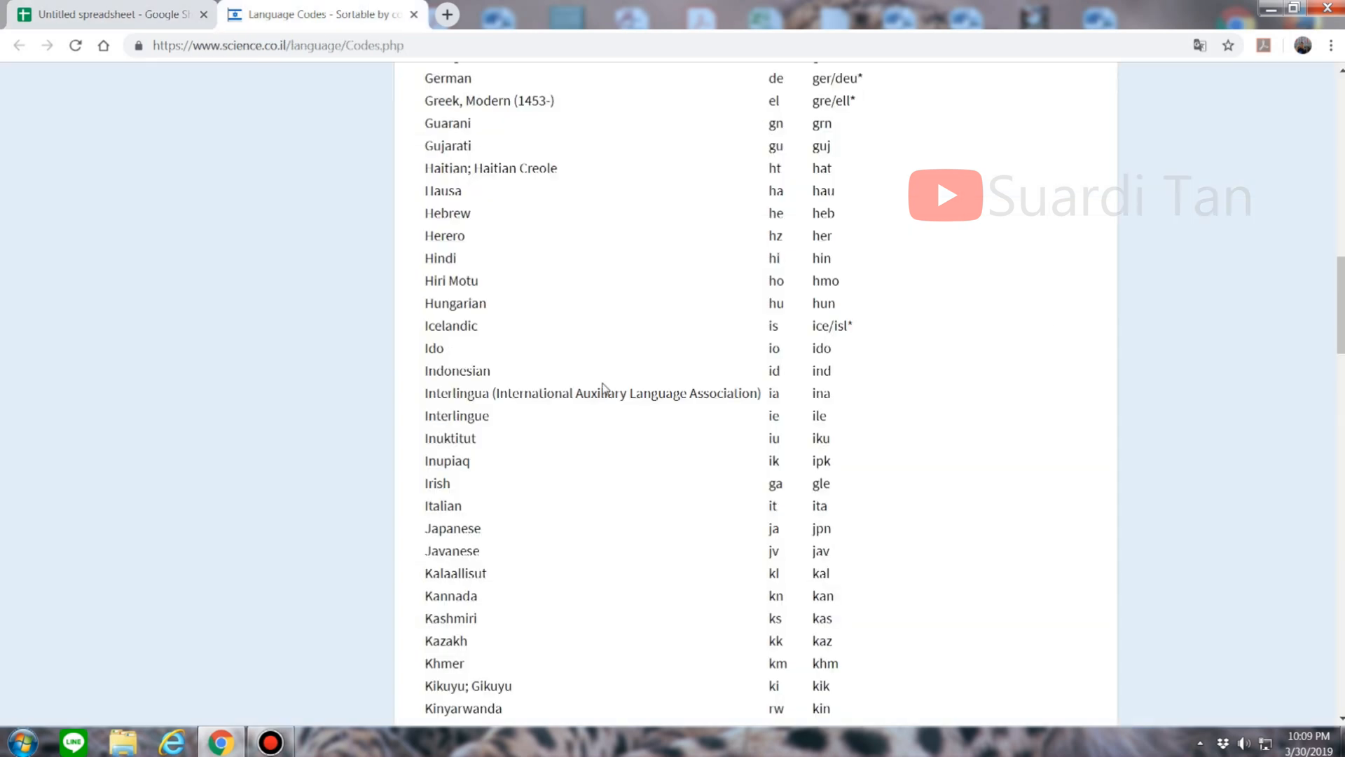
Step: Look up the Chinese language code zh on the Language Codes page
{"action": "left_click", "coordinate": [350, 14]}
{"action": "scroll", "coordinate": [623, 382], "scroll_direction": "up", "scroll_amount": 10}
{"action": "scroll", "coordinate": [626, 382], "scroll_direction": "up", "scroll_amount": 3}
{"action": "scroll", "coordinate": [637, 421], "scroll_direction": "down", "scroll_amount": 1}
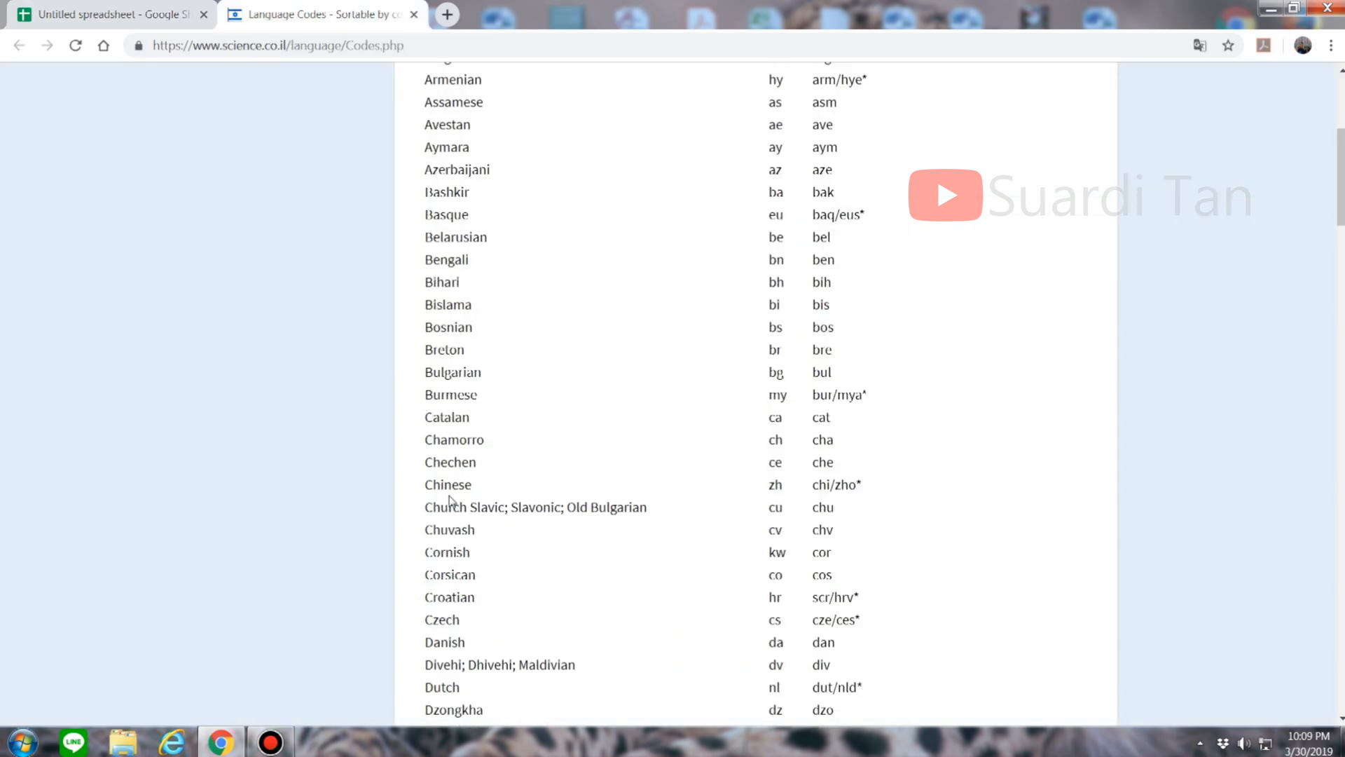
{"action": "key", "text": "ctrl+Tab"}
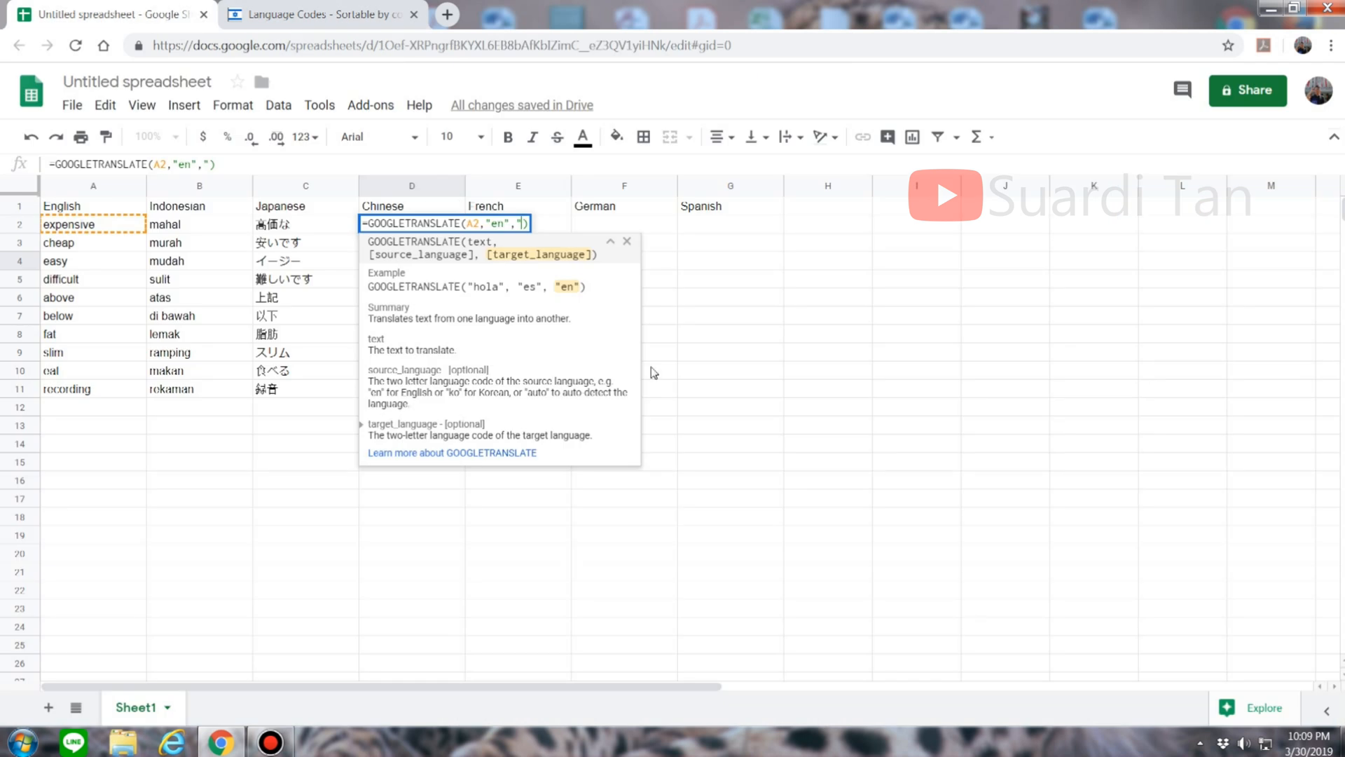
Step: Finish D2 with "zh" and fill the Chinese formula down to D11
{"action": "type", "text": "zh\""}
{"action": "key", "text": "Return"}
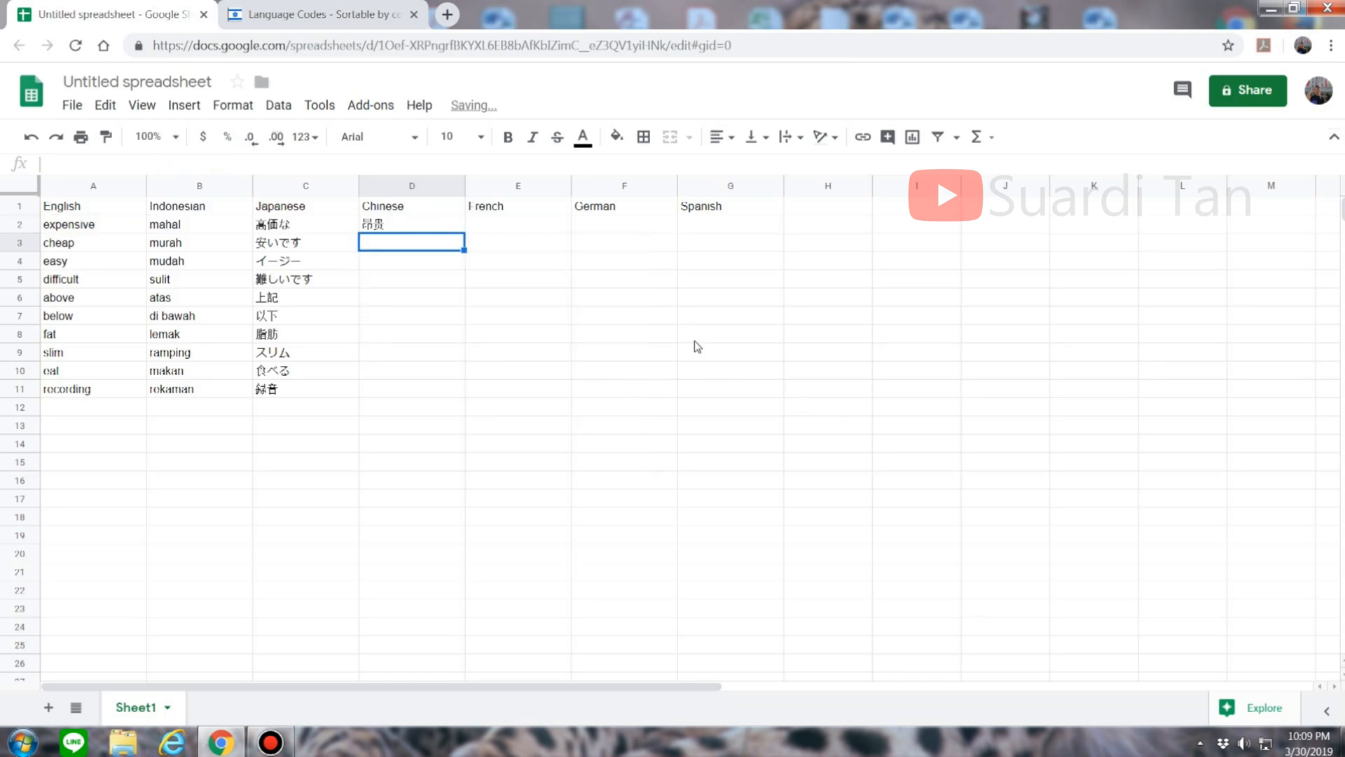
{"action": "left_click", "coordinate": [456, 223]}
{"action": "left_click_drag", "start_coordinate": [464, 232], "coordinate": [456, 392]}
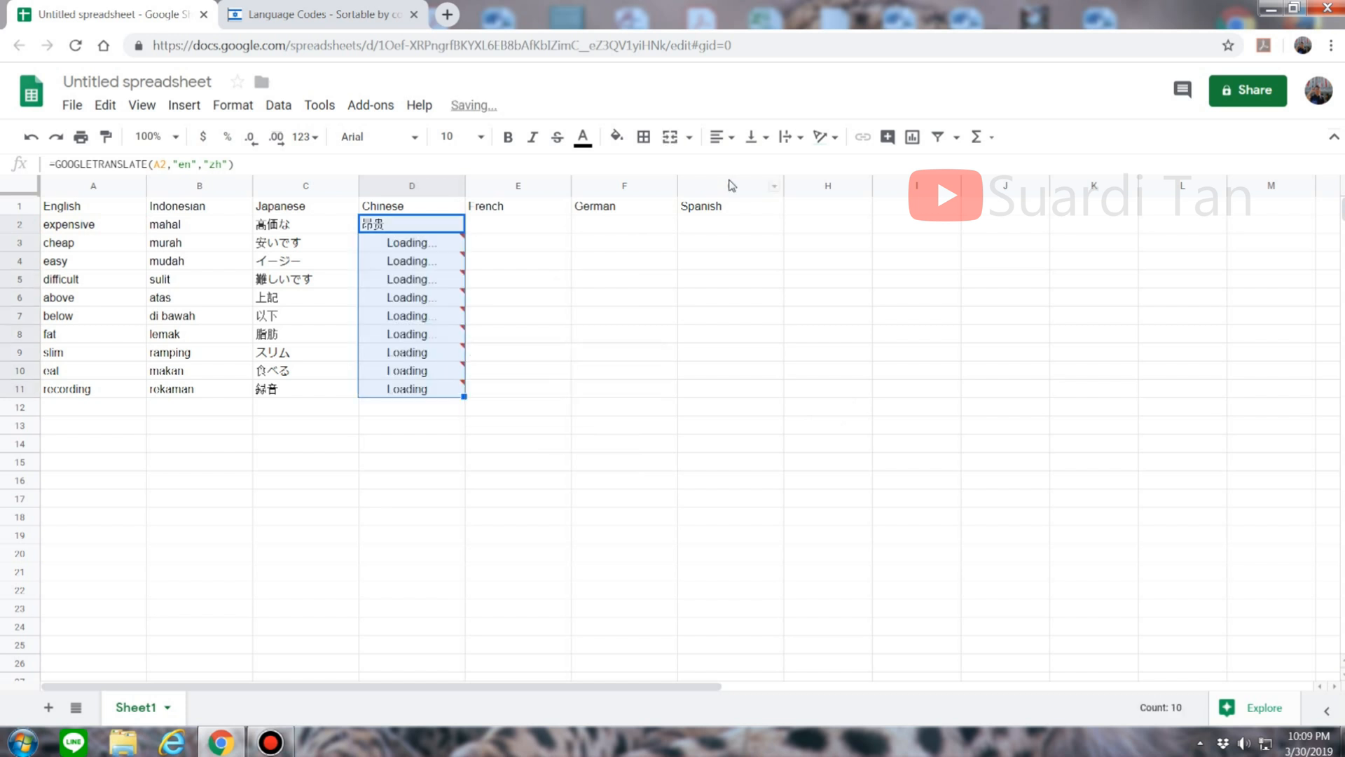
{"action": "left_click", "coordinate": [425, 303]}
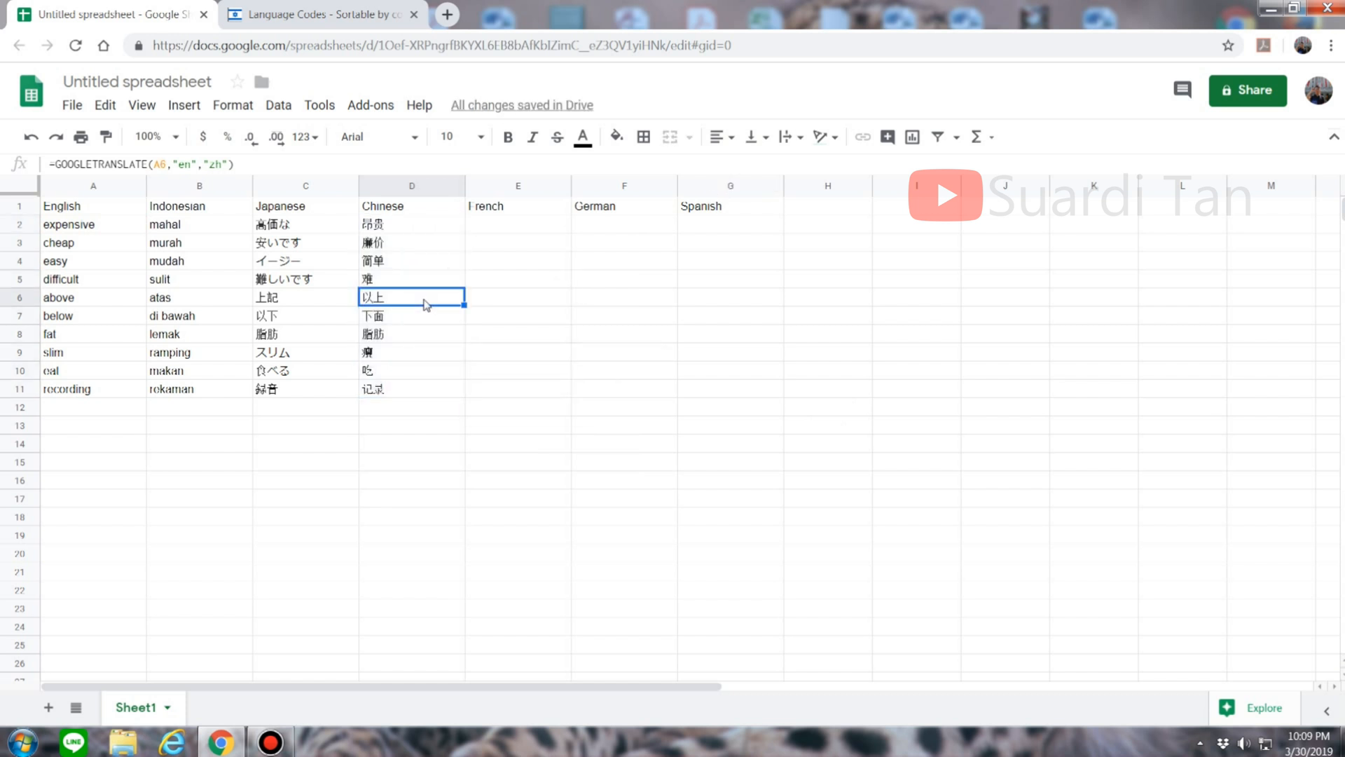
{"action": "left_click", "coordinate": [518, 225]}
Step: In E2, begin =GOOGLETRANSLATE(A2,"en"," for the French column
{"action": "type", "text": "="}
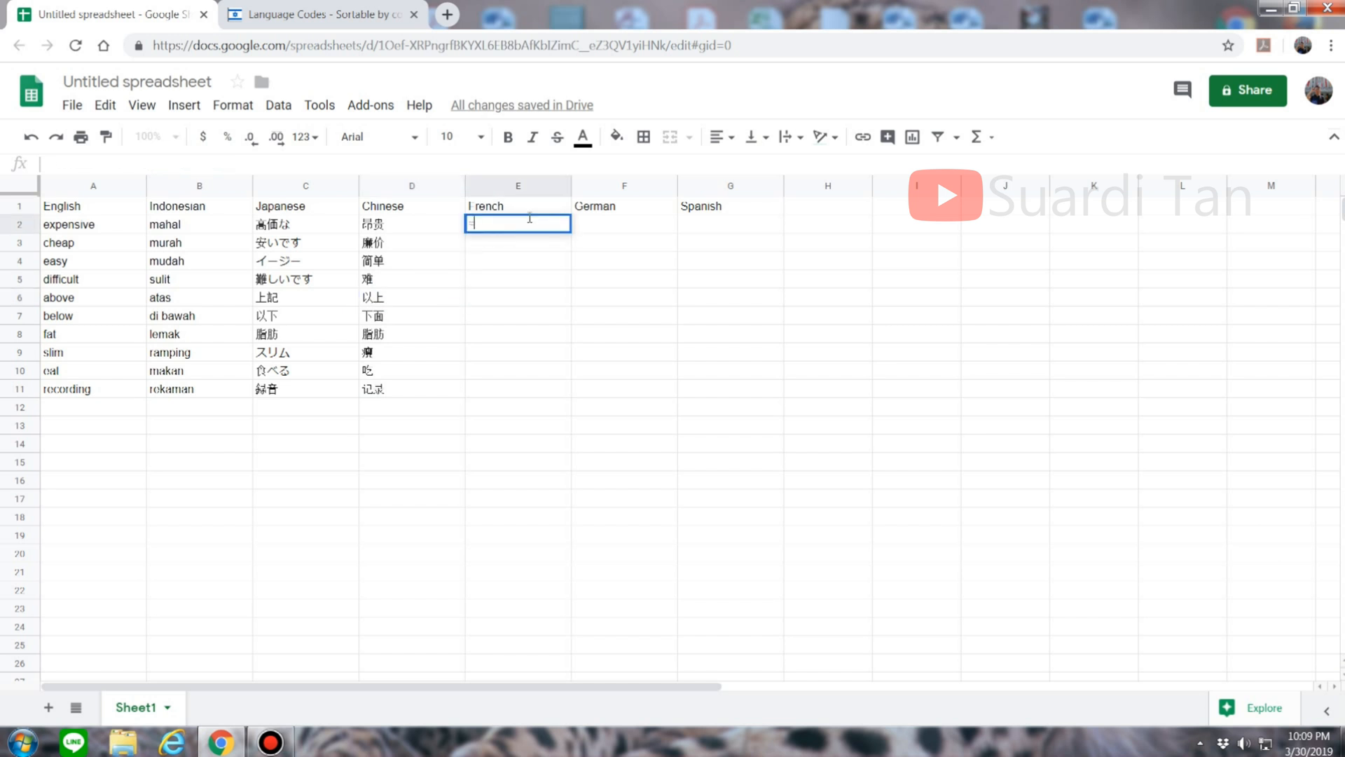
{"action": "type", "text": "google"}
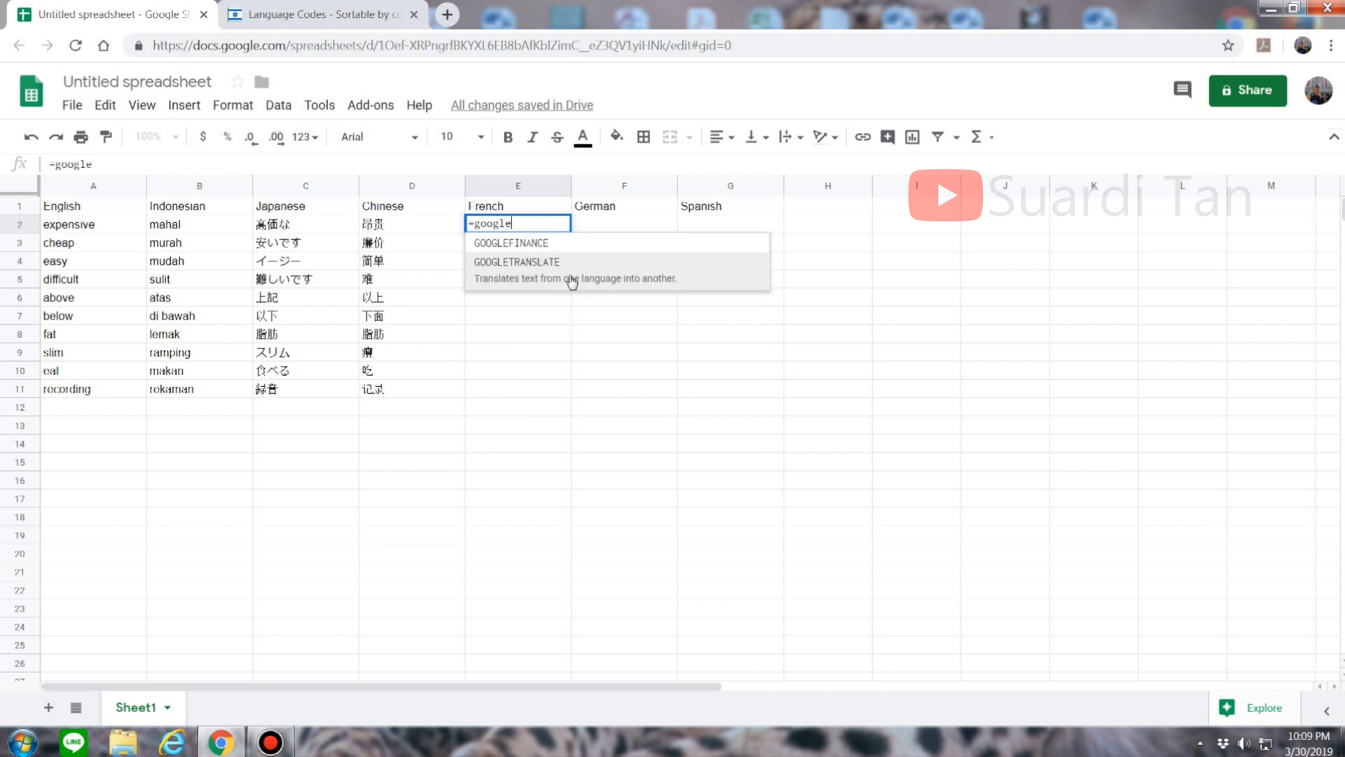
{"action": "left_click", "coordinate": [571, 262]}
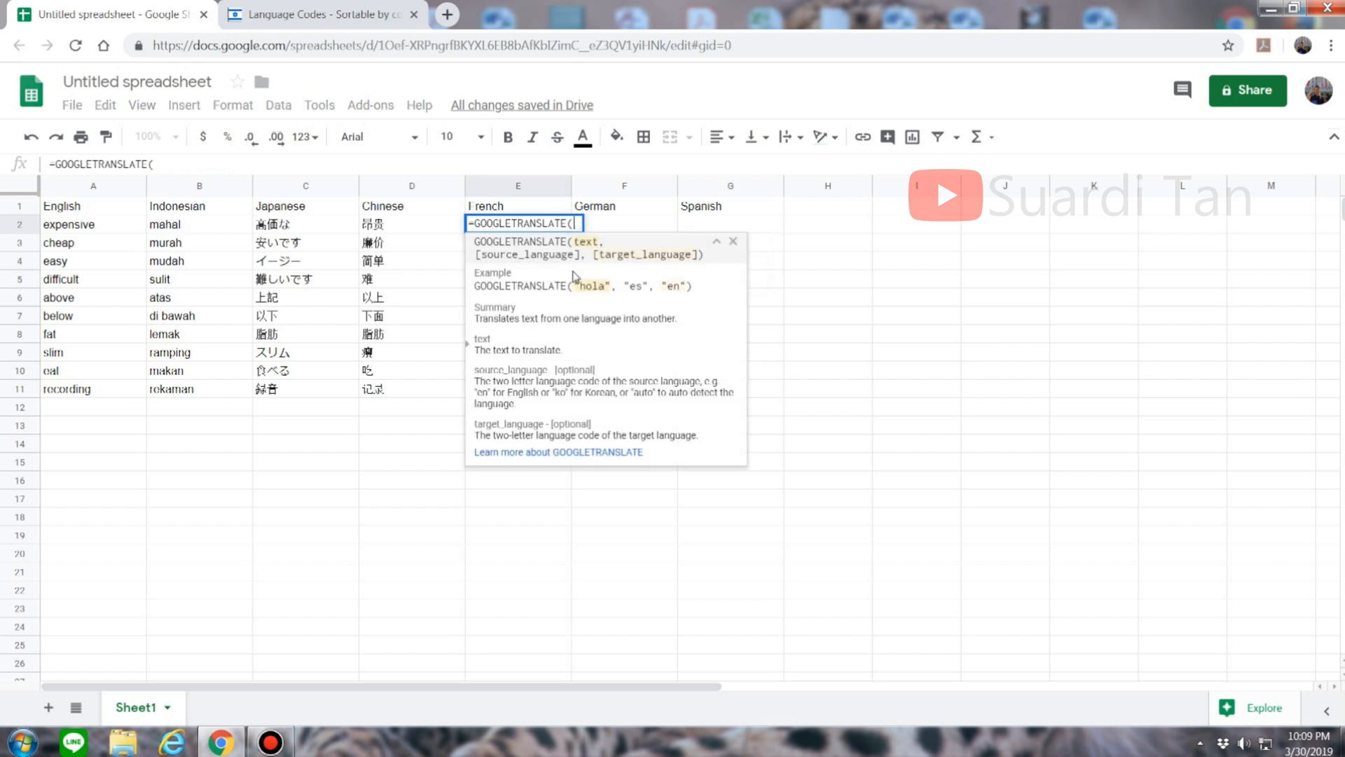
{"action": "left_click", "coordinate": [110, 227]}
{"action": "type", "text": ",\""}
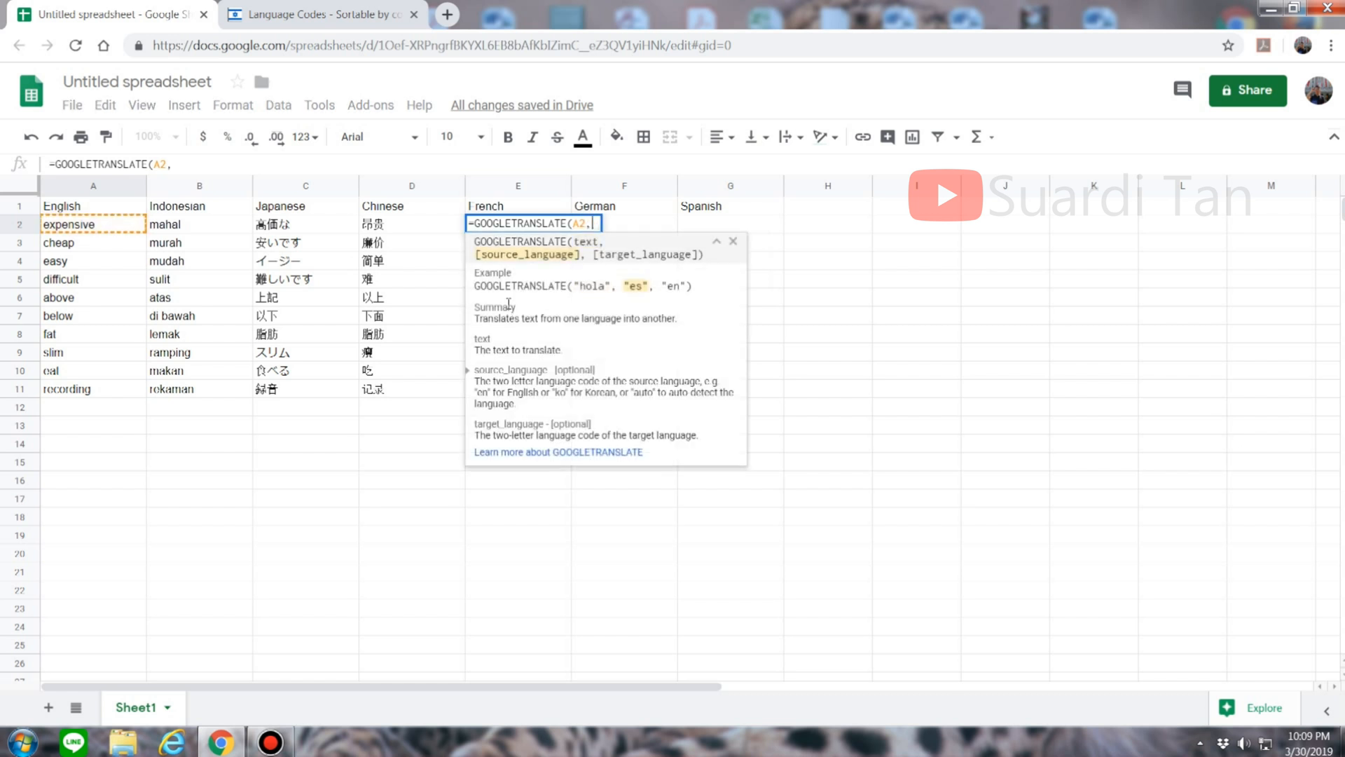
{"action": "type", "text": "n\","}
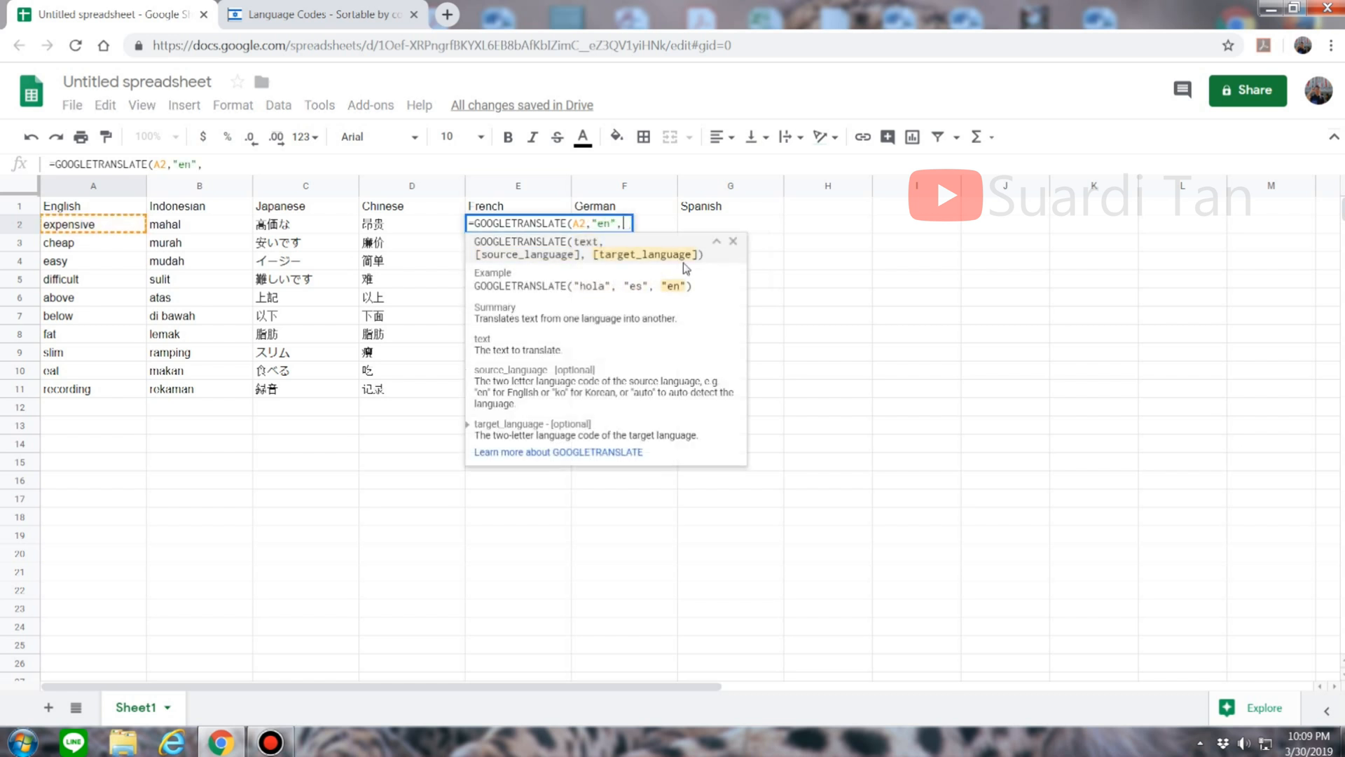
{"action": "type", "text": " \""}
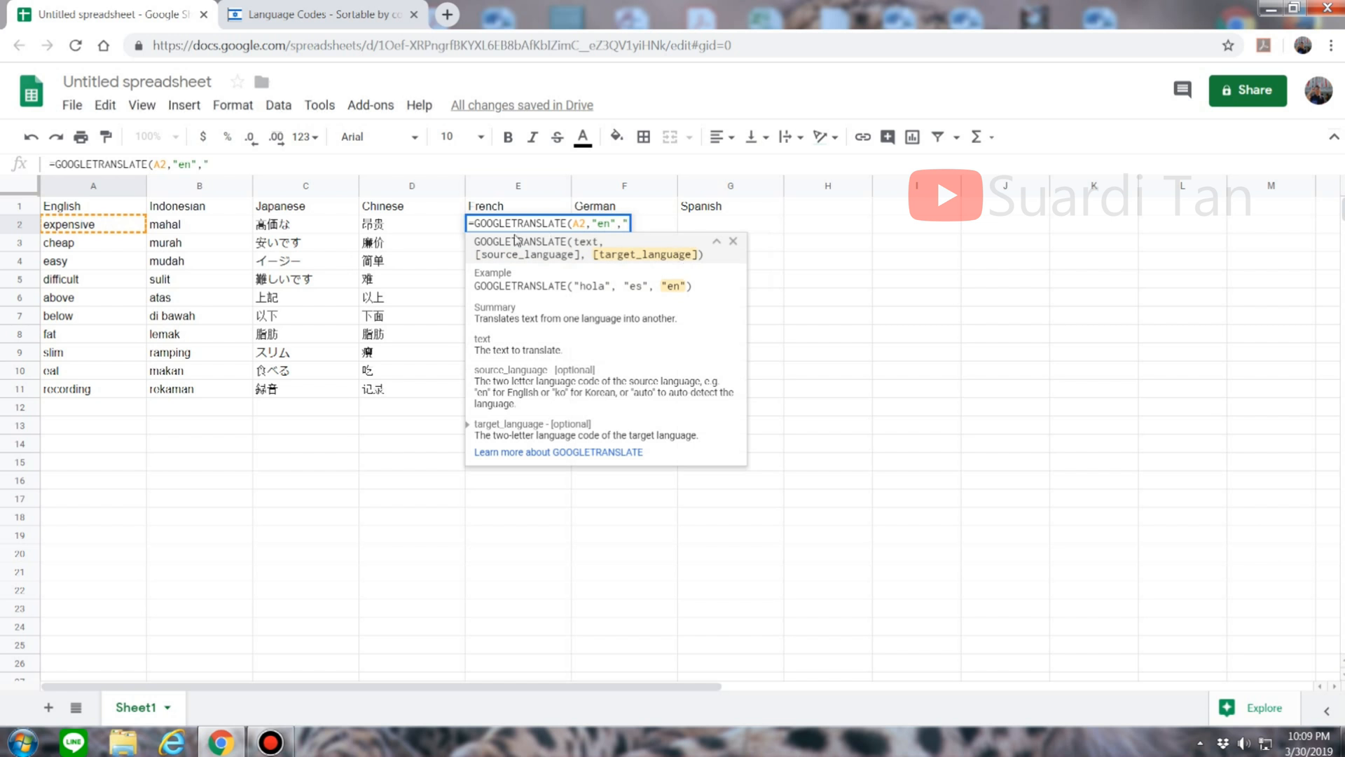
Step: Look up French code fr, complete E2 with it, and fill down to E11
{"action": "left_click", "coordinate": [298, 10]}
{"action": "scroll", "coordinate": [598, 419], "scroll_direction": "down", "scroll_amount": 8}
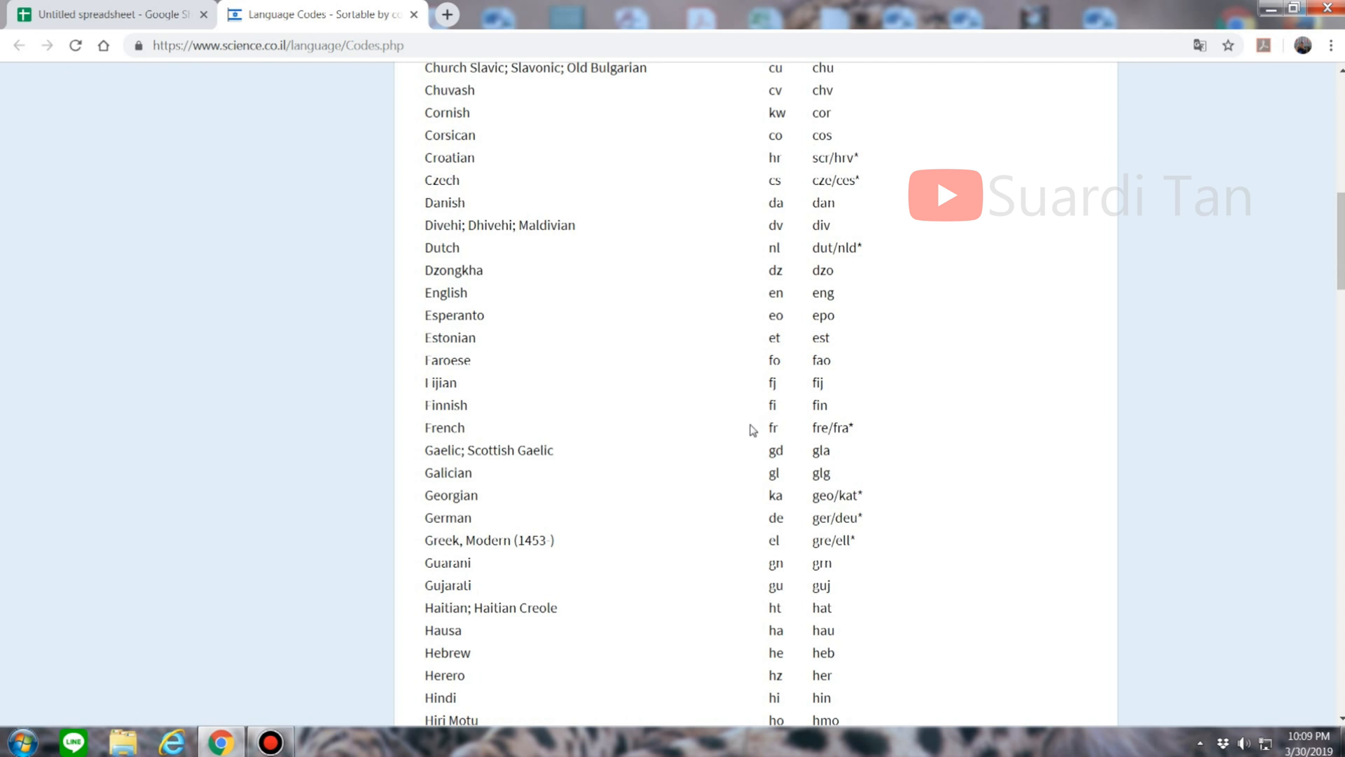
{"action": "left_click", "coordinate": [110, 10]}
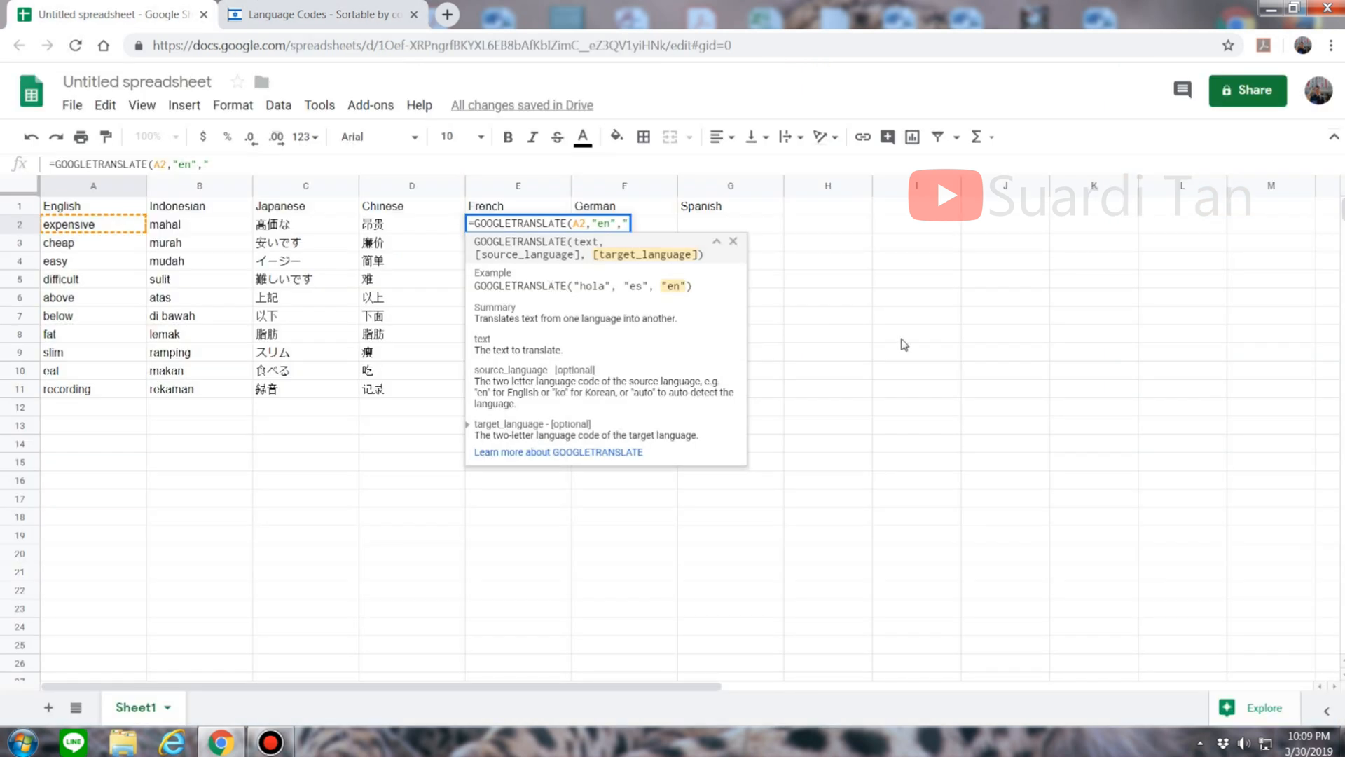
{"action": "type", "text": "fr\""}
{"action": "key", "text": "Return"}
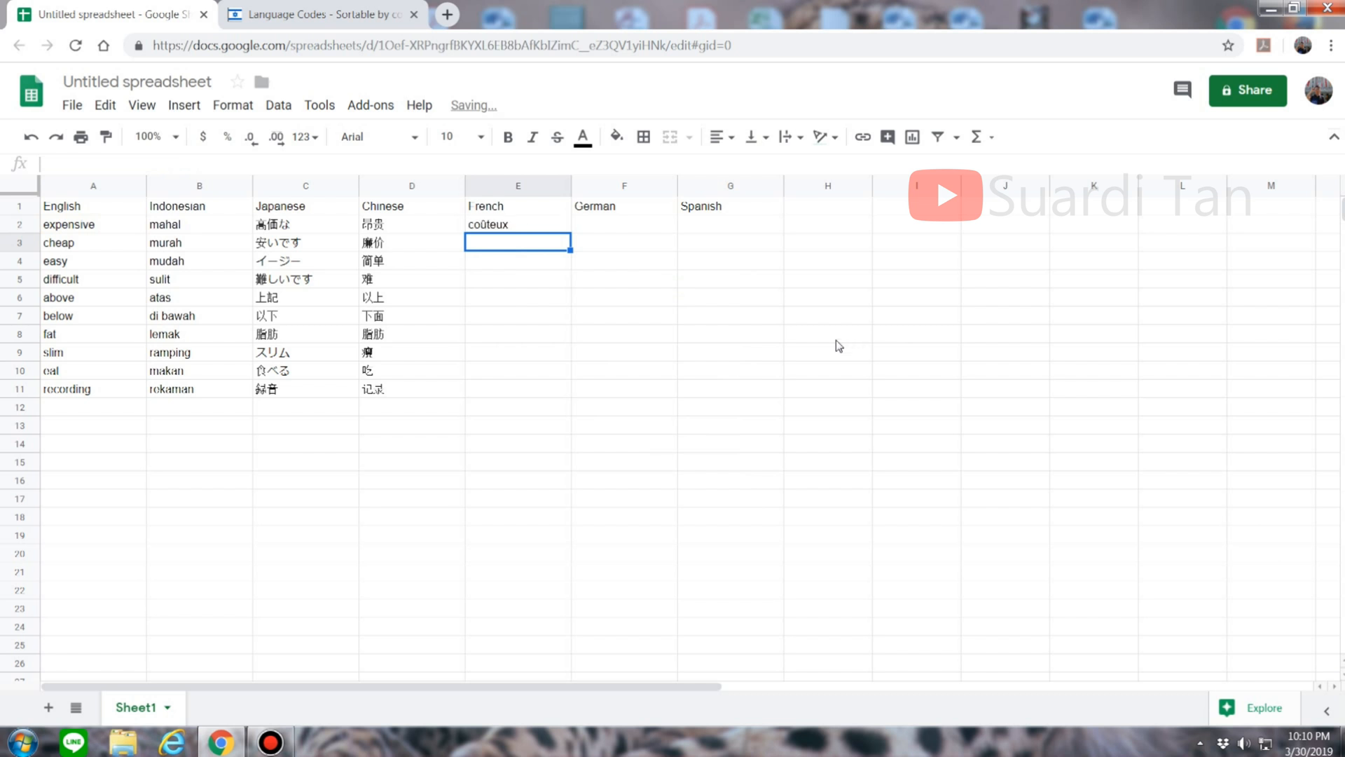
{"action": "left_click", "coordinate": [504, 223]}
{"action": "left_click_drag", "start_coordinate": [570, 232], "coordinate": [548, 391]}
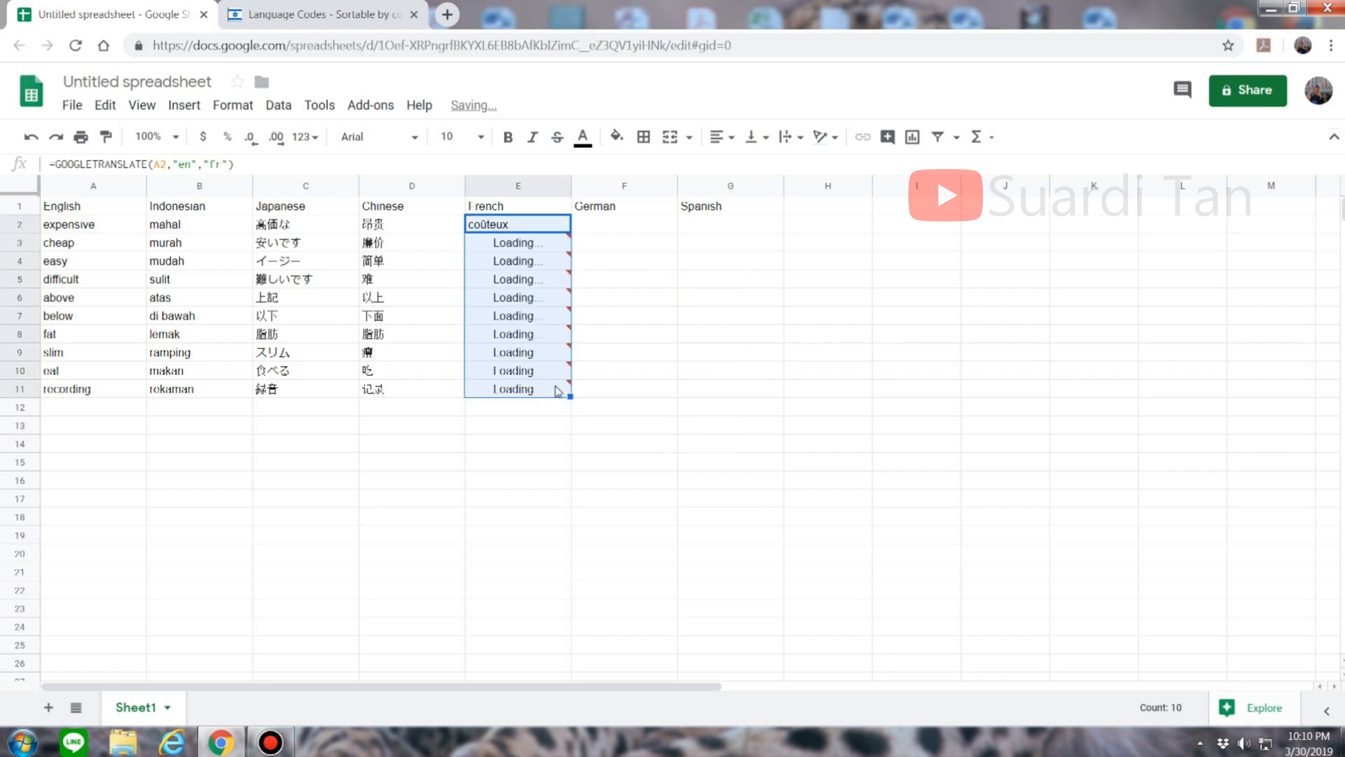
{"action": "left_click", "coordinate": [651, 229]}
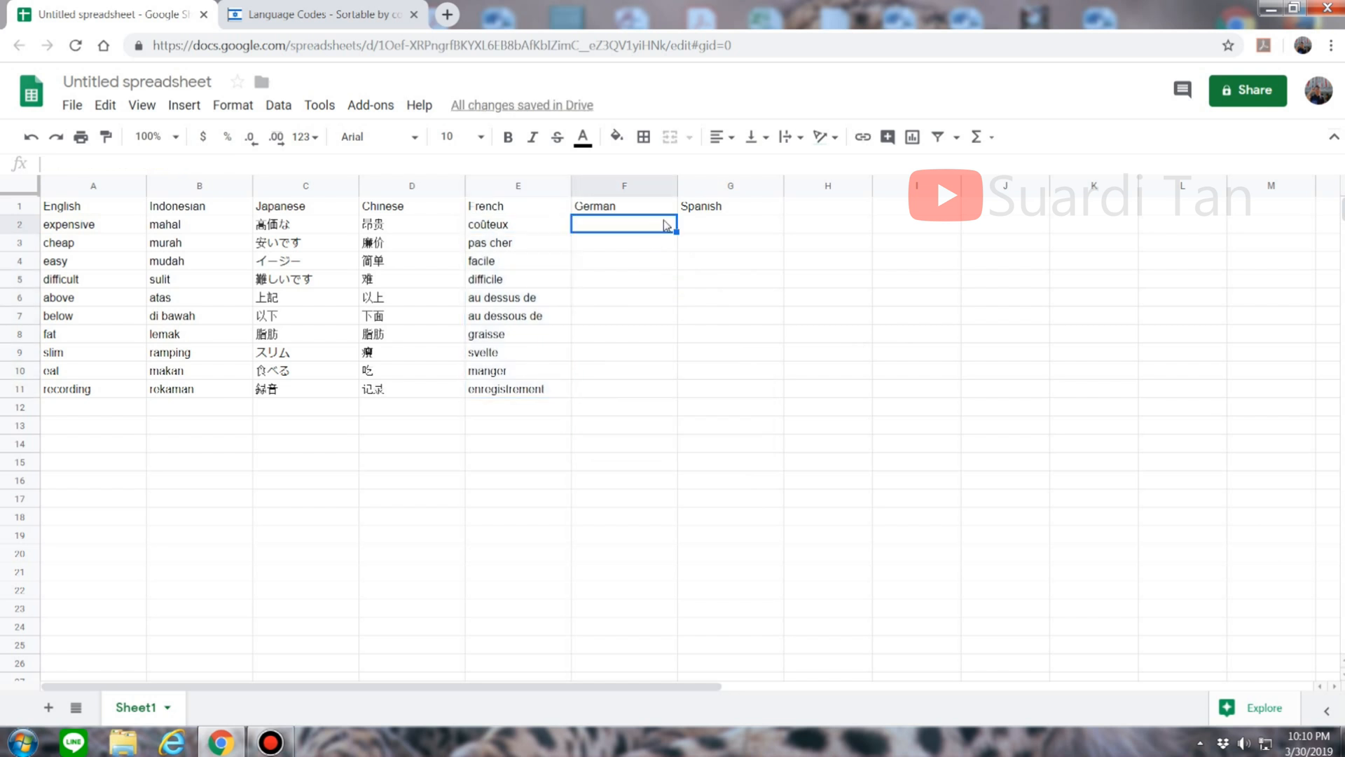
Step: In F2, begin =GOOGLETRANSLATE(A2,"en"," for the German column
{"action": "type", "text": "="}
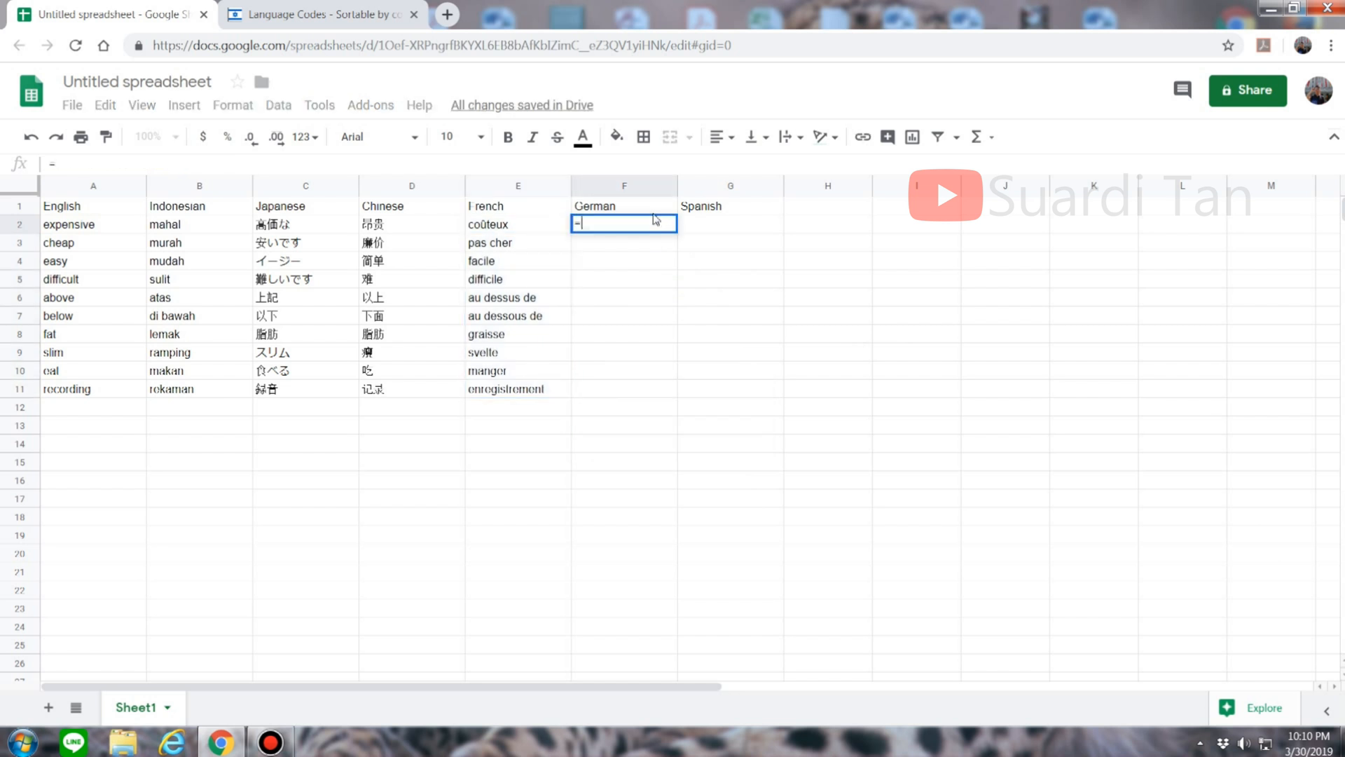
{"action": "type", "text": "google"}
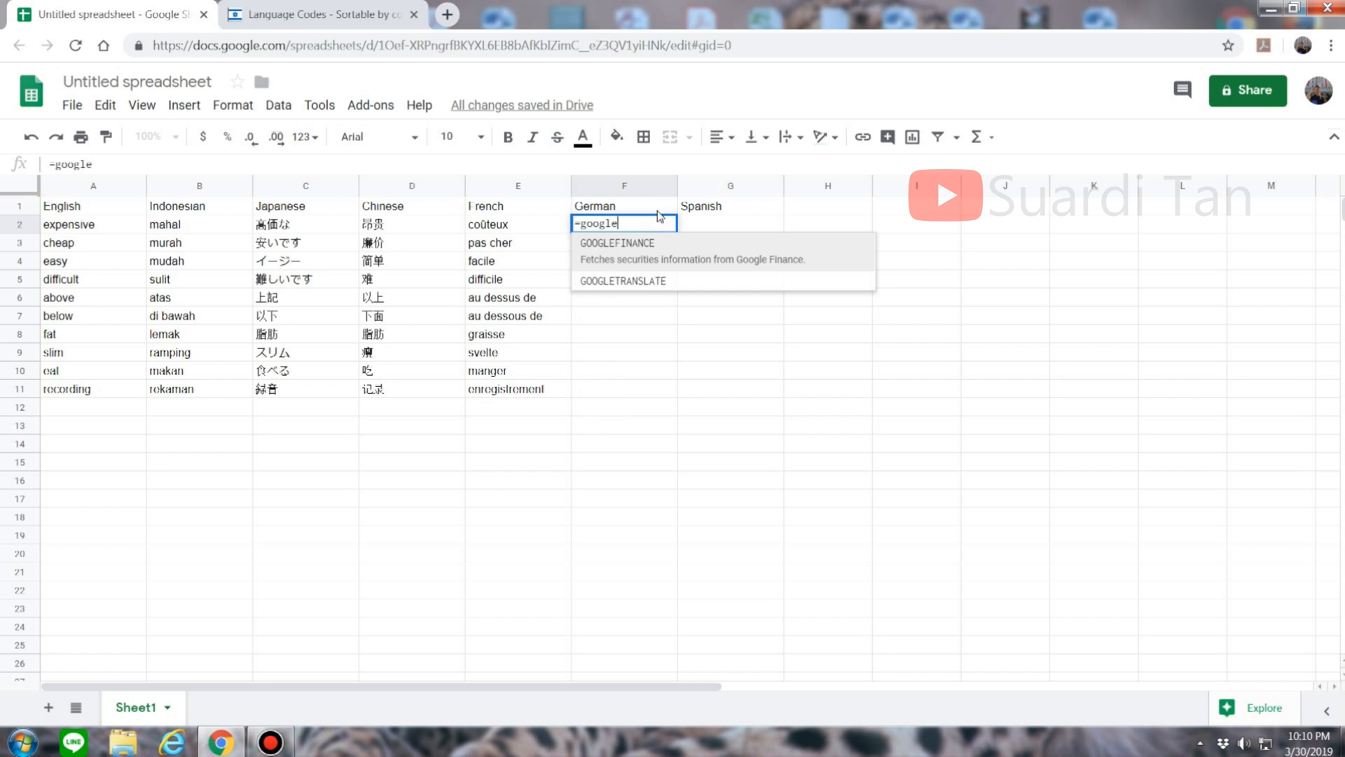
{"action": "left_click", "coordinate": [691, 281]}
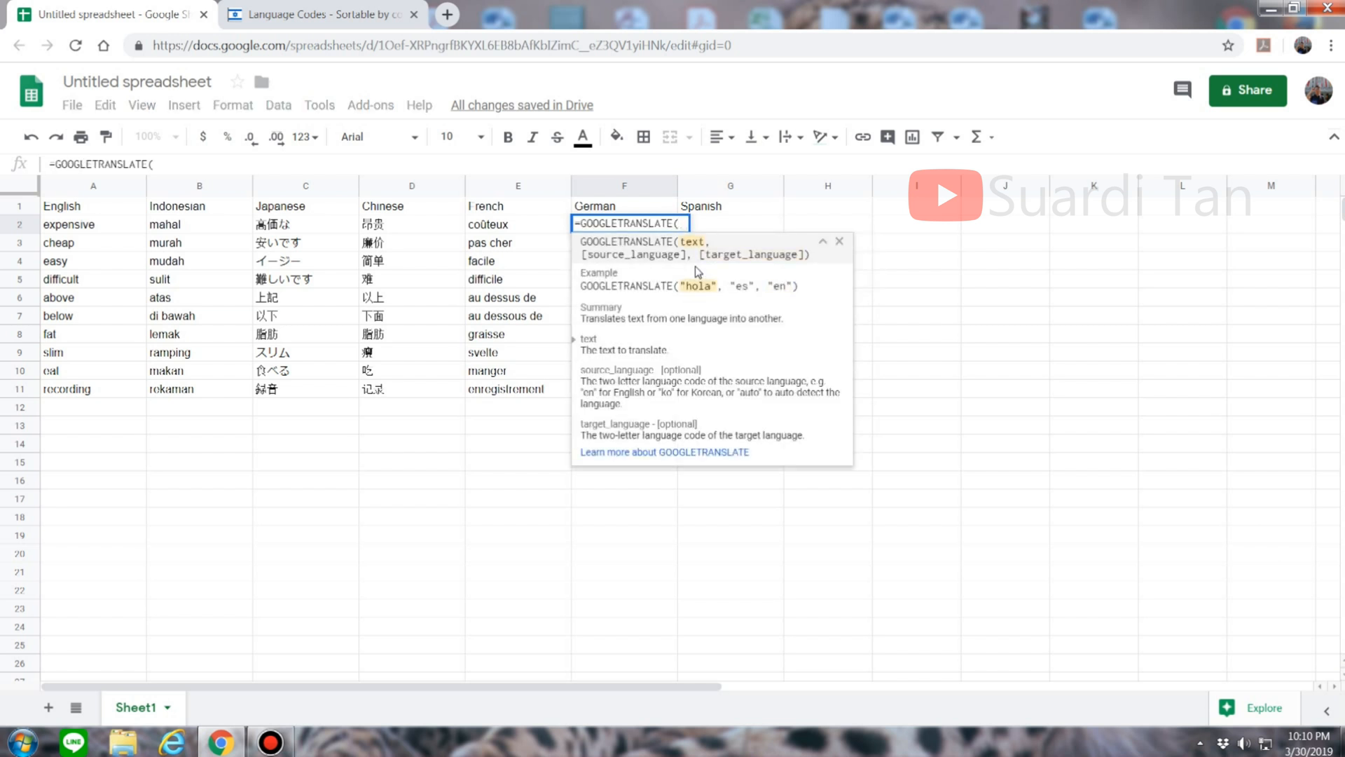
{"action": "left_click", "coordinate": [126, 229]}
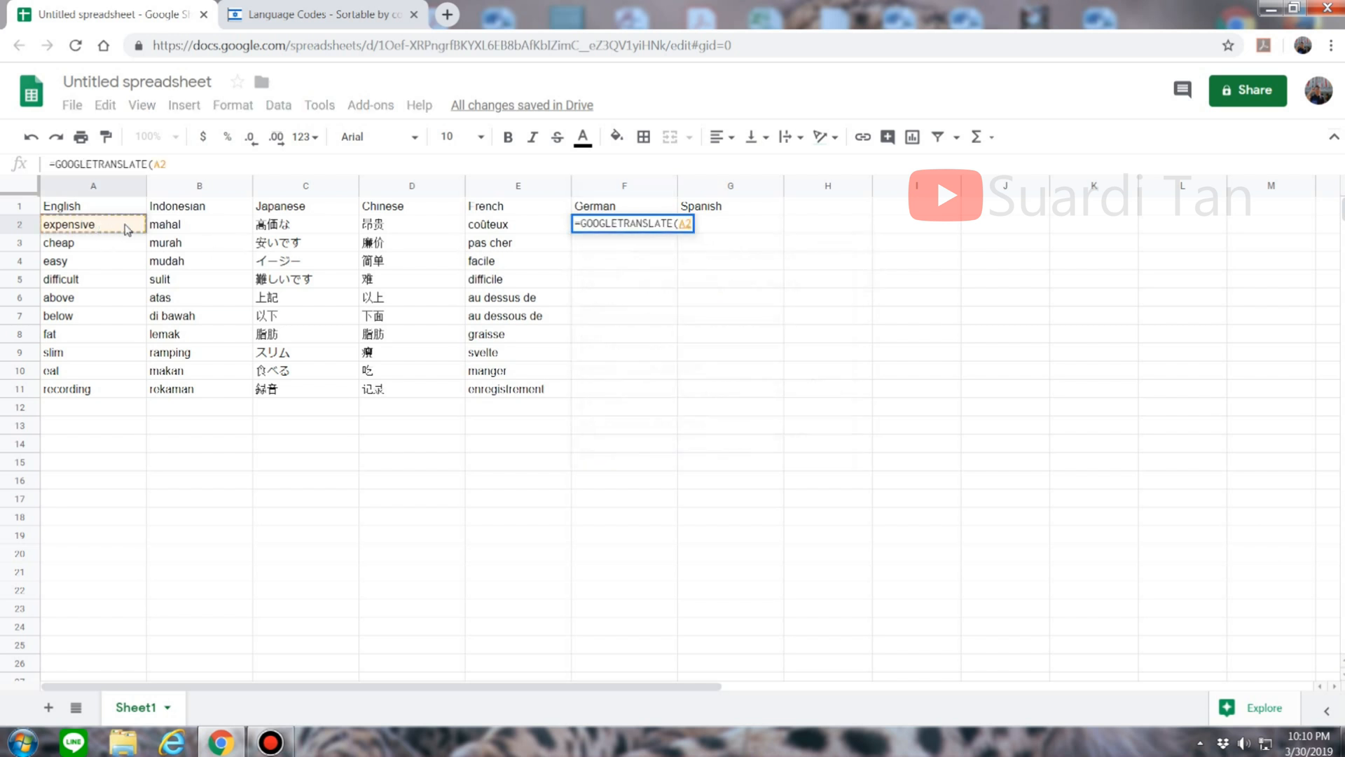
{"action": "type", "text": ",\"en\""}
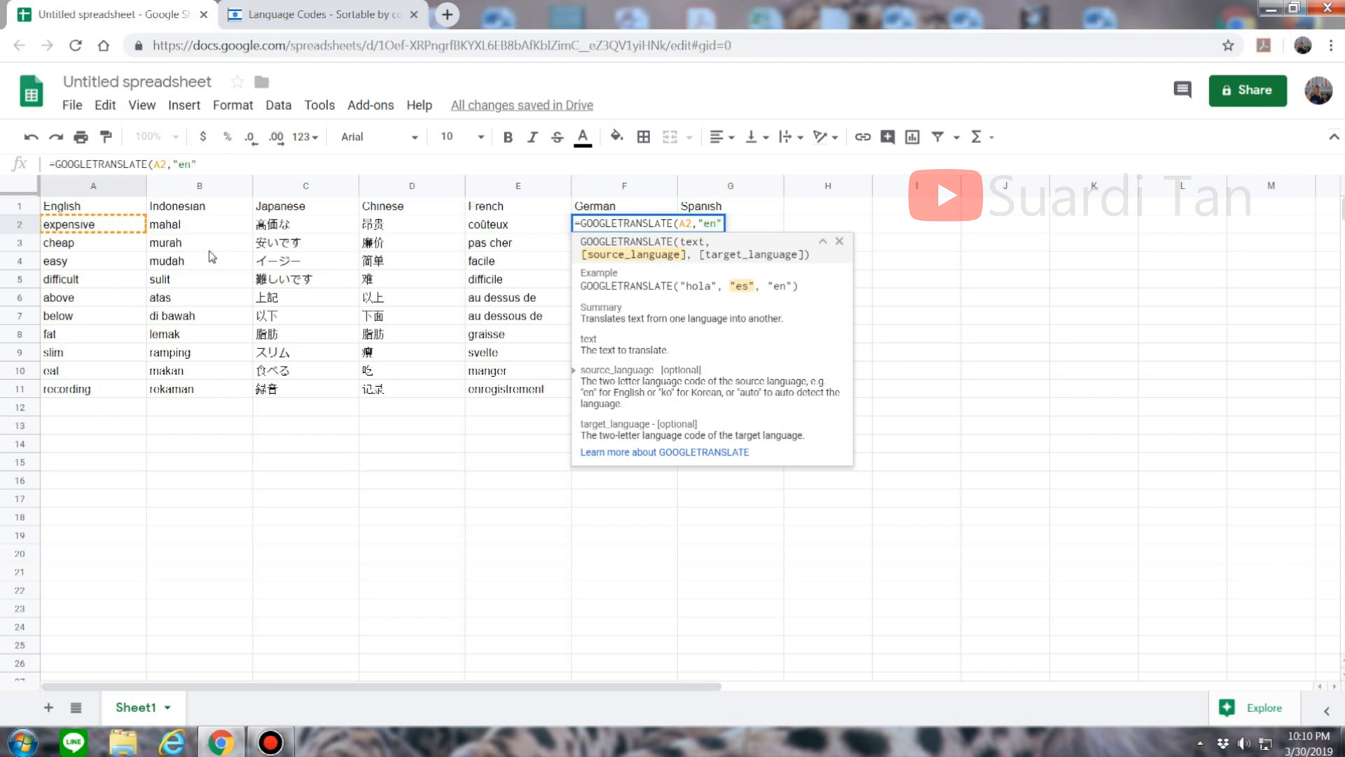
{"action": "type", "text": ",\""}
Step: Look up German code de, complete F2 with it, and fill down to F11
{"action": "left_click", "coordinate": [296, 10]}
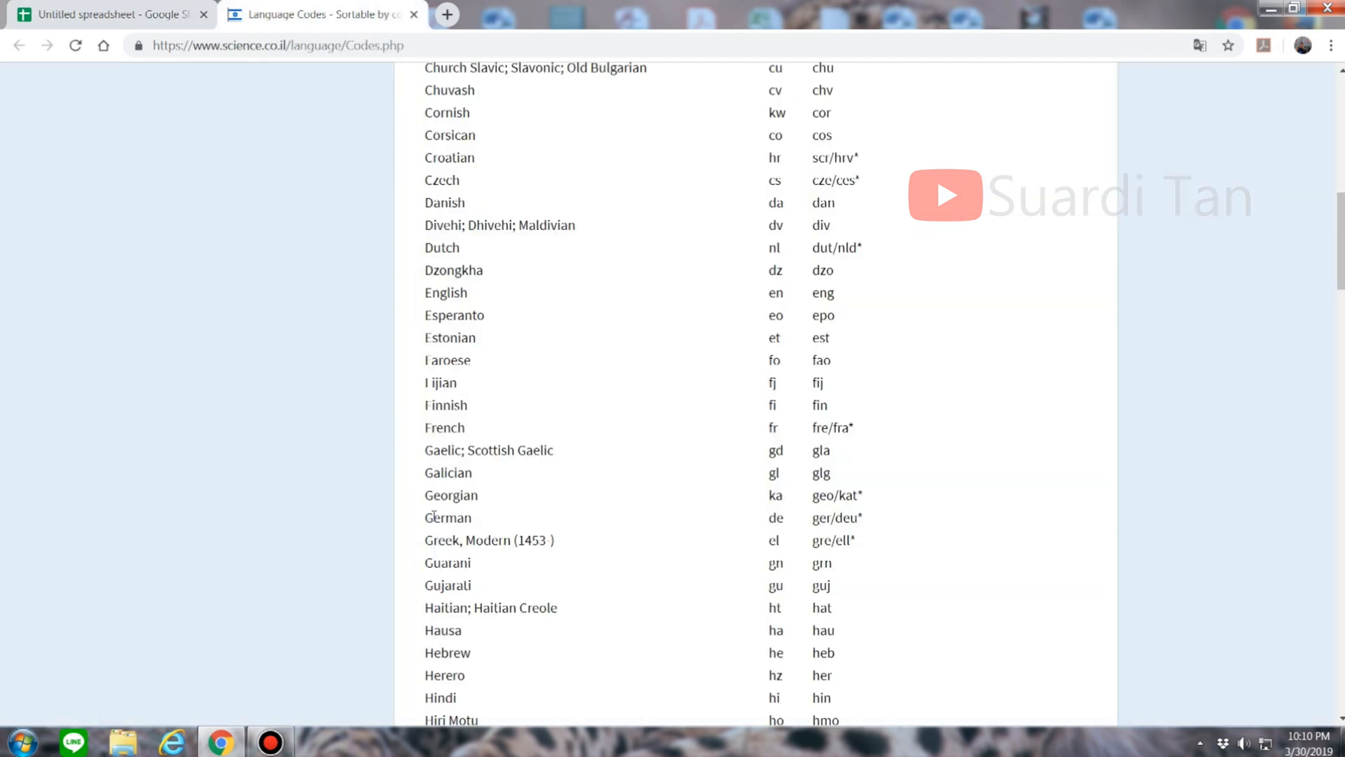
{"action": "double_click", "coordinate": [775, 518]}
{"action": "left_click", "coordinate": [755, 550]}
{"action": "left_click", "coordinate": [40, 7]}
{"action": "type", "text": "de\")"}
{"action": "key", "text": "Return"}
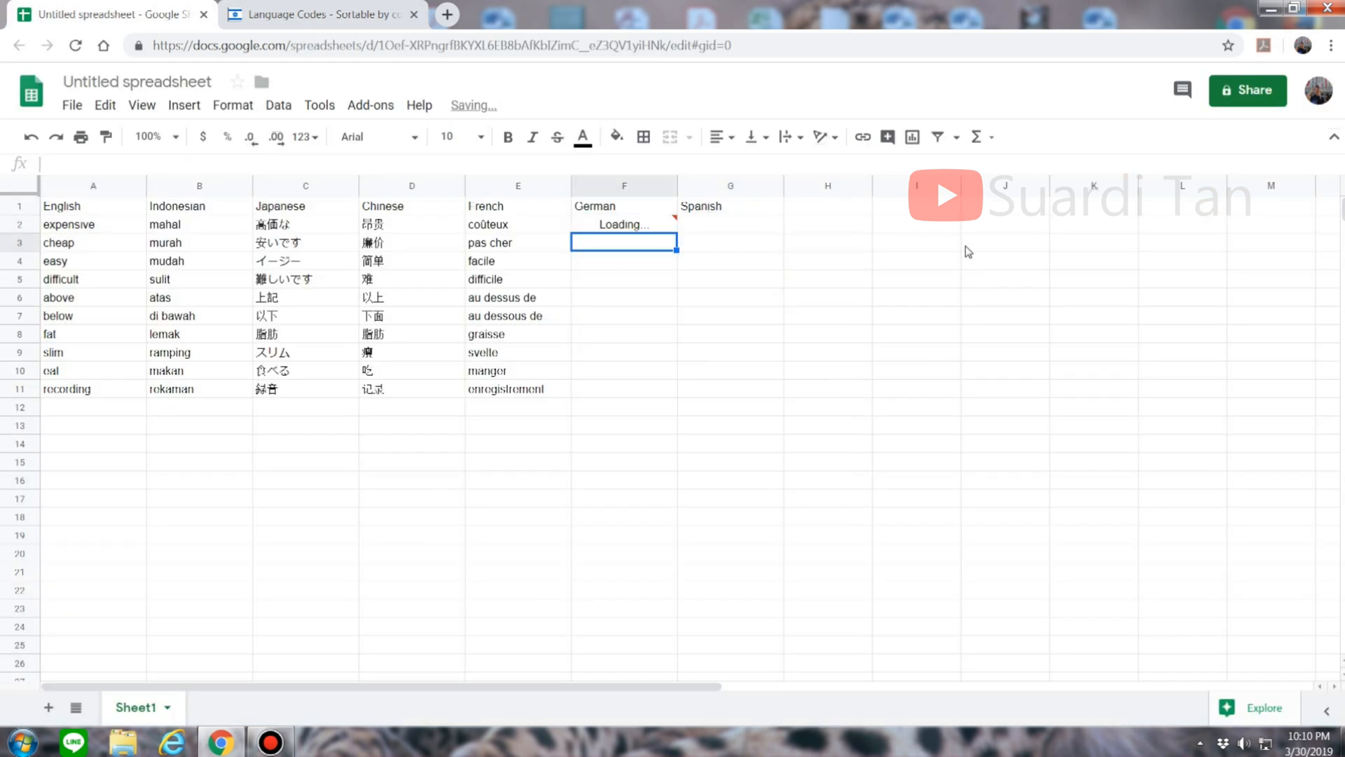
{"action": "left_click", "coordinate": [594, 226]}
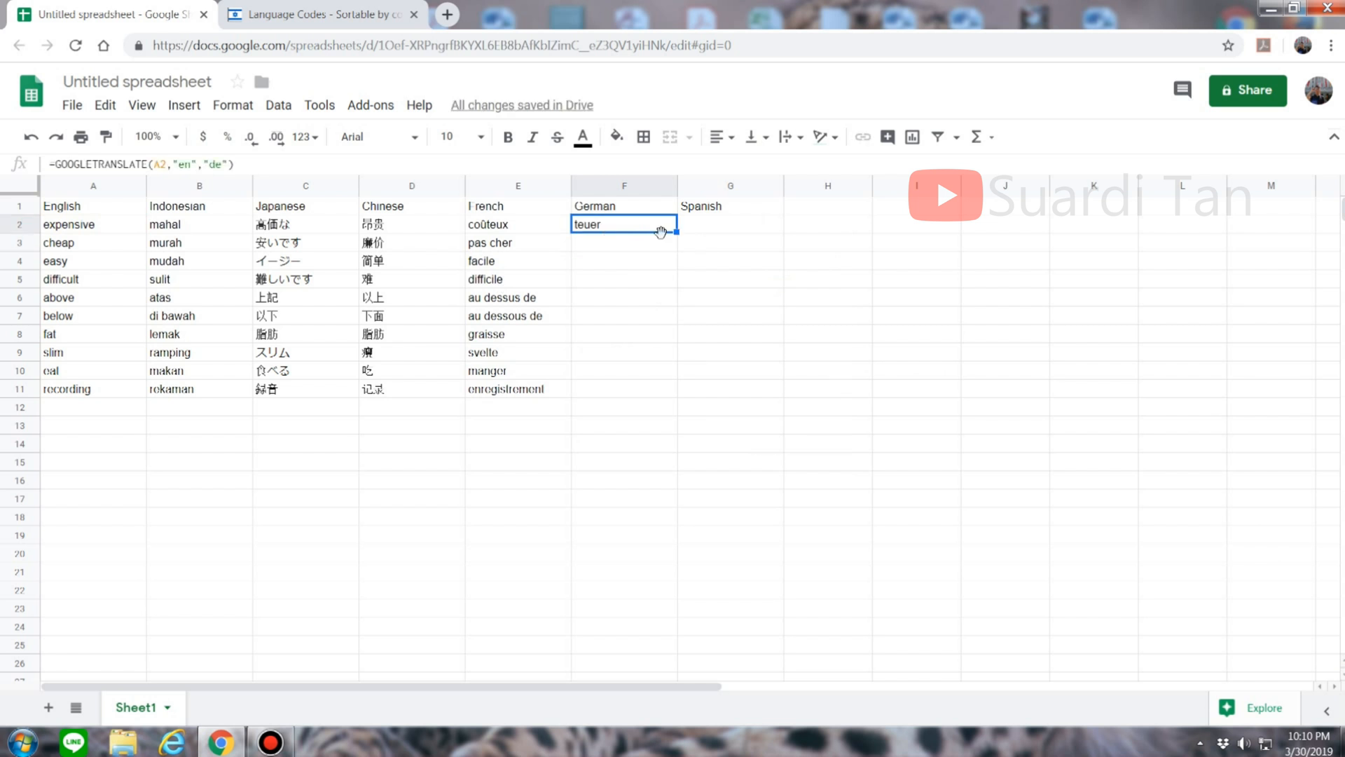
{"action": "left_click_drag", "start_coordinate": [676, 231], "coordinate": [649, 390]}
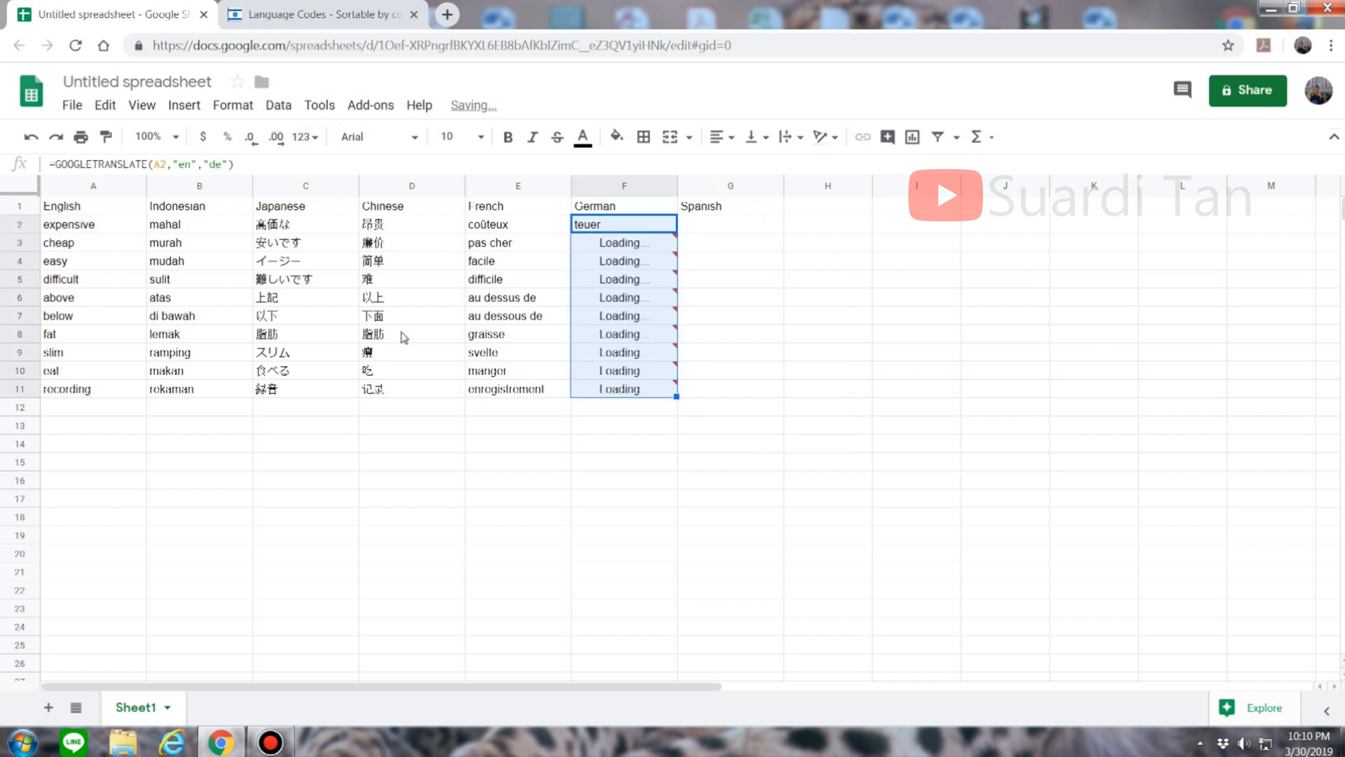
{"action": "left_click", "coordinate": [733, 224]}
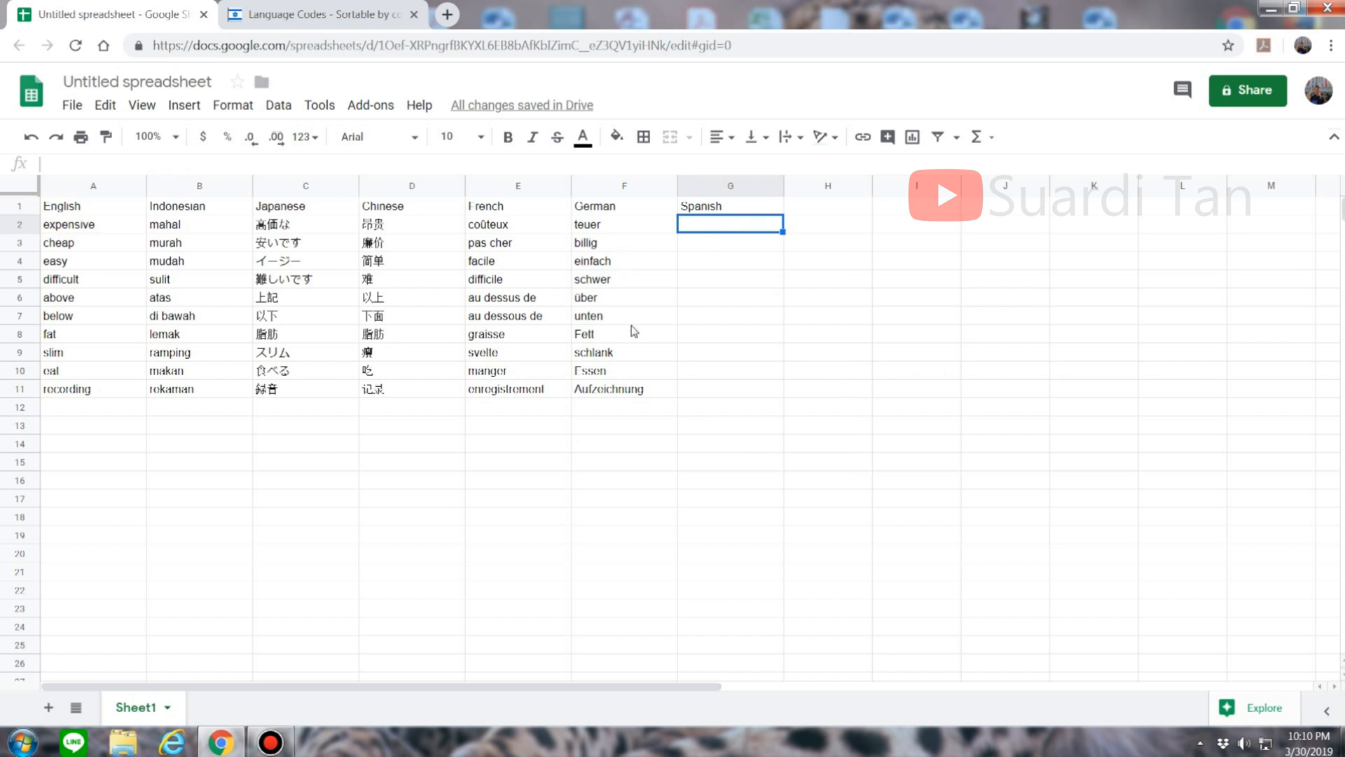
Step: Begin the G2 formula =GOOGLETRANSLATE(A2,"en"," to translate the English word
{"action": "type", "text": "=google"}
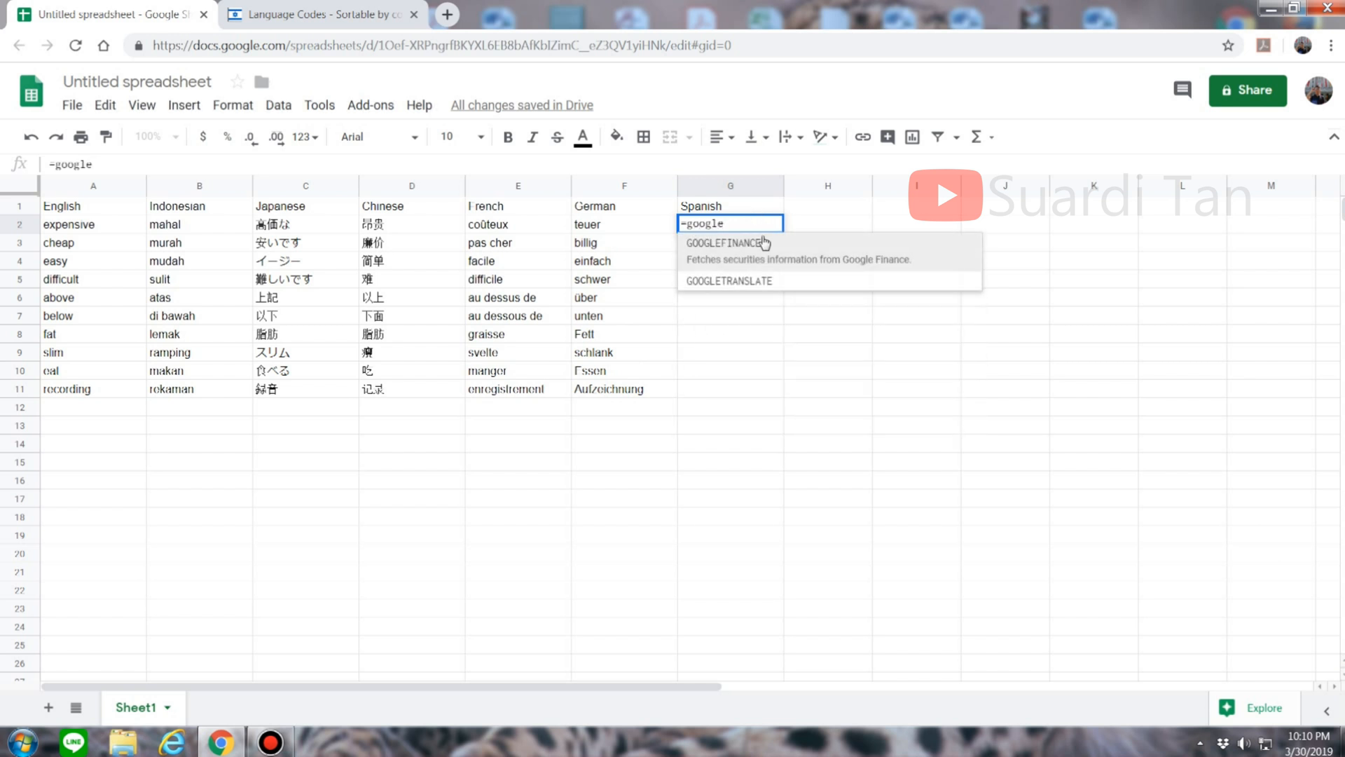
{"action": "left_click", "coordinate": [790, 280]}
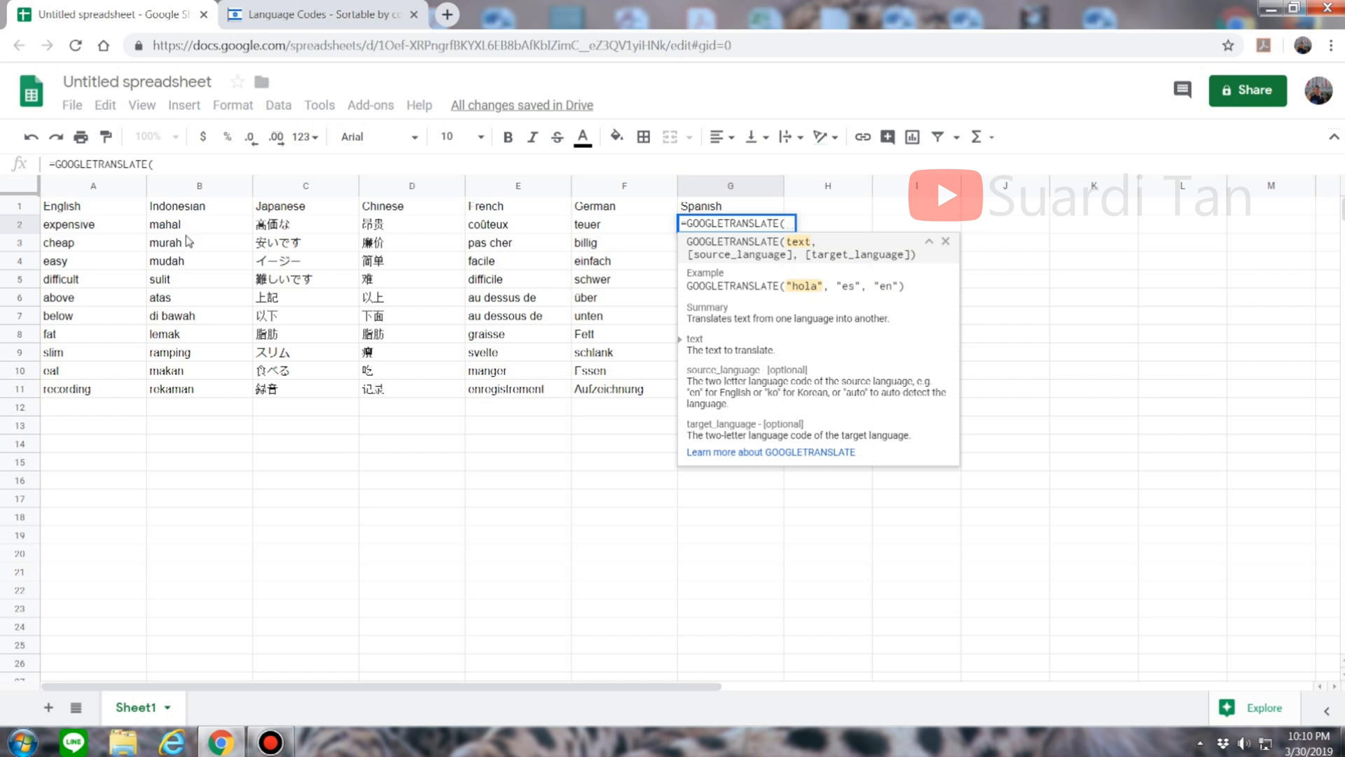
{"action": "left_click", "coordinate": [95, 225]}
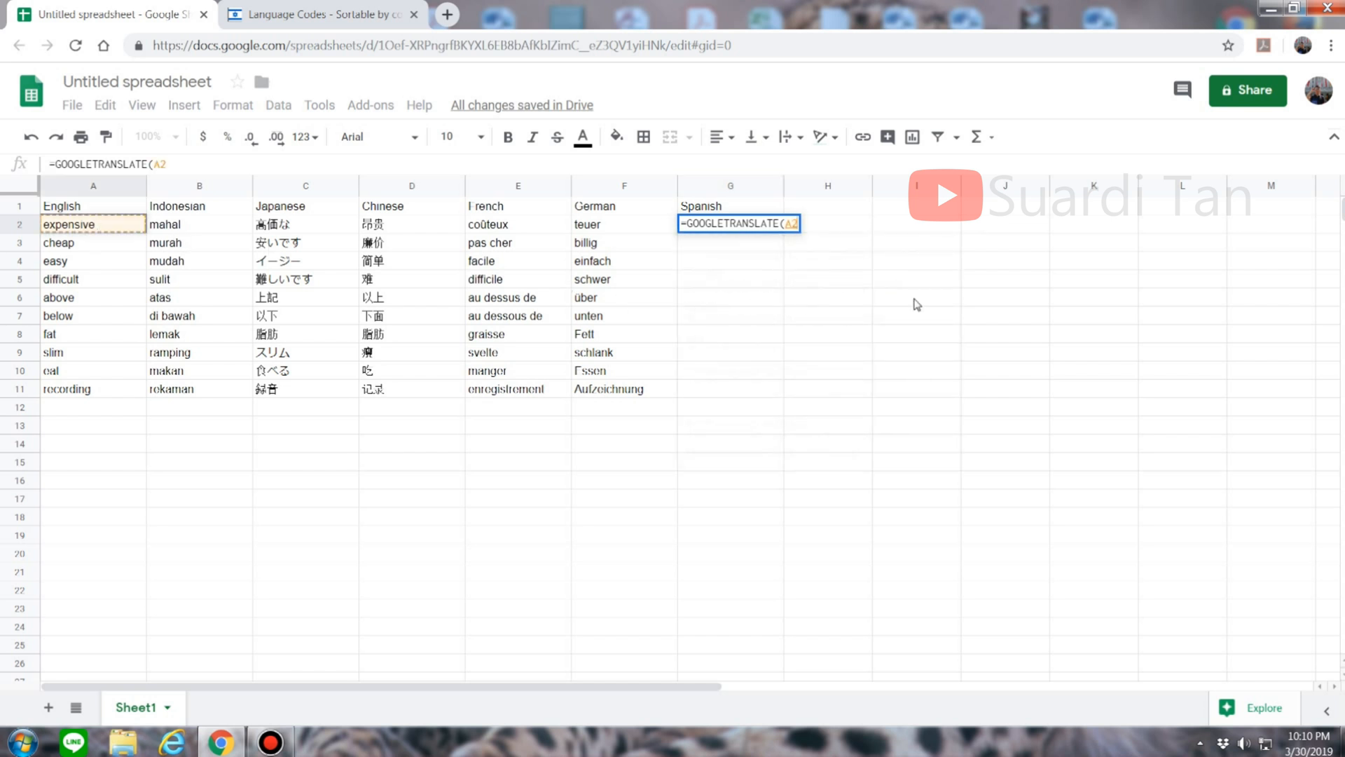
{"action": "type", "text": ",\"en"}
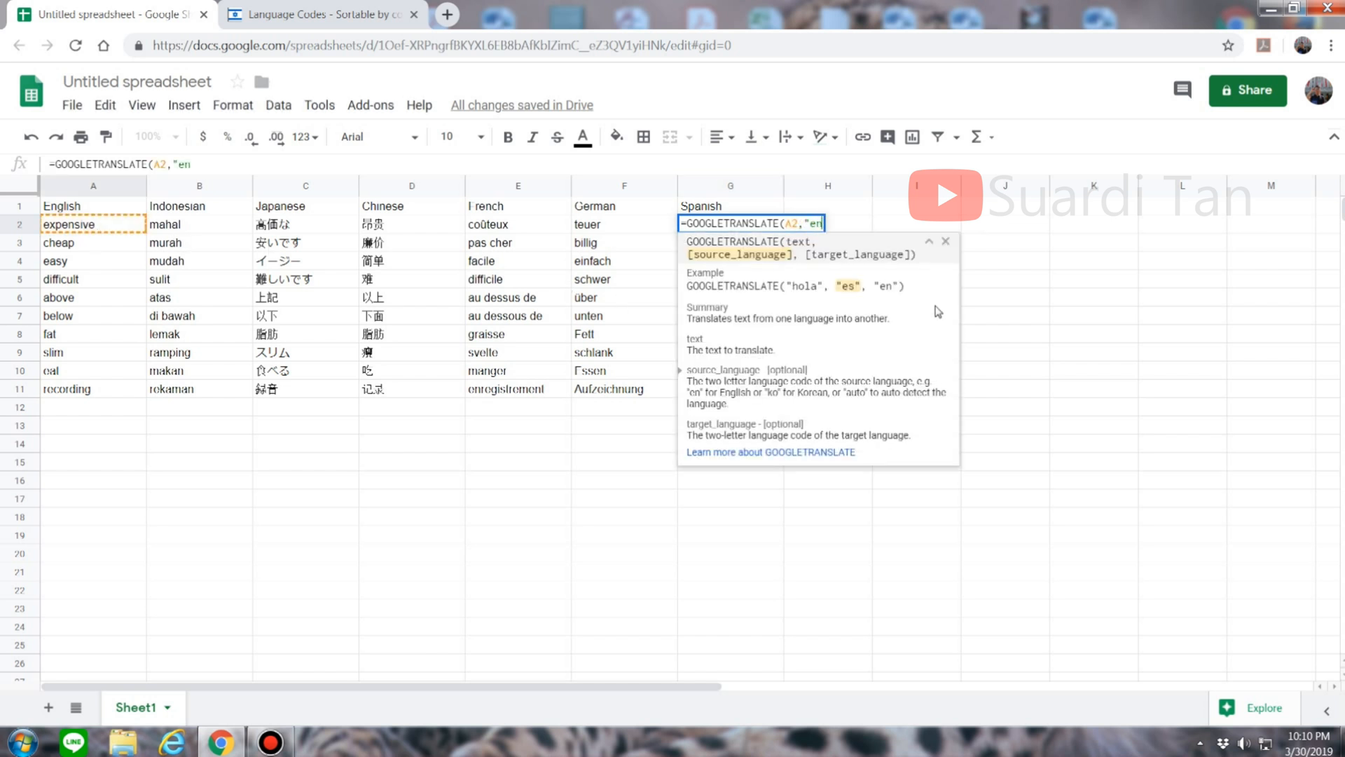
{"action": "type", "text": "\",\""}
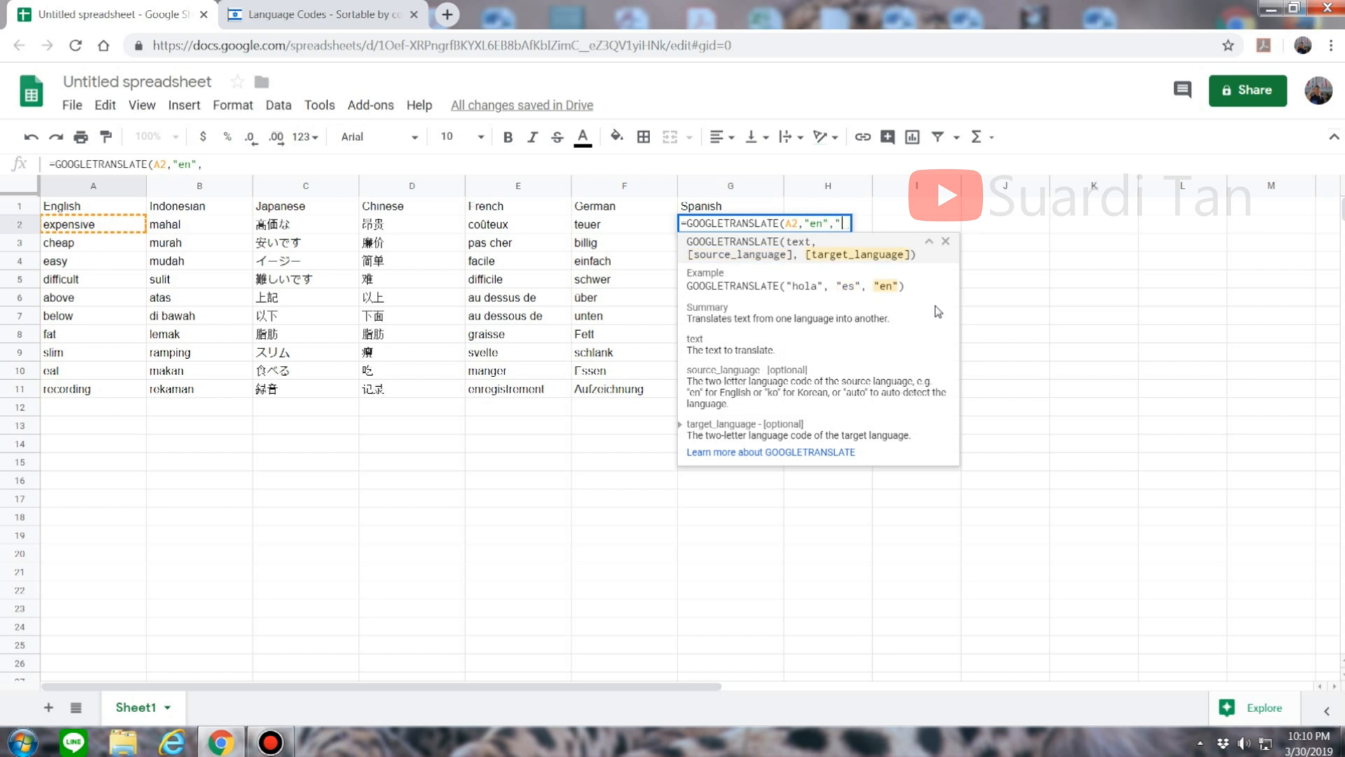
Step: Find and select the Spanish language code 'es' on the codes site
{"action": "left_click", "coordinate": [335, 8]}
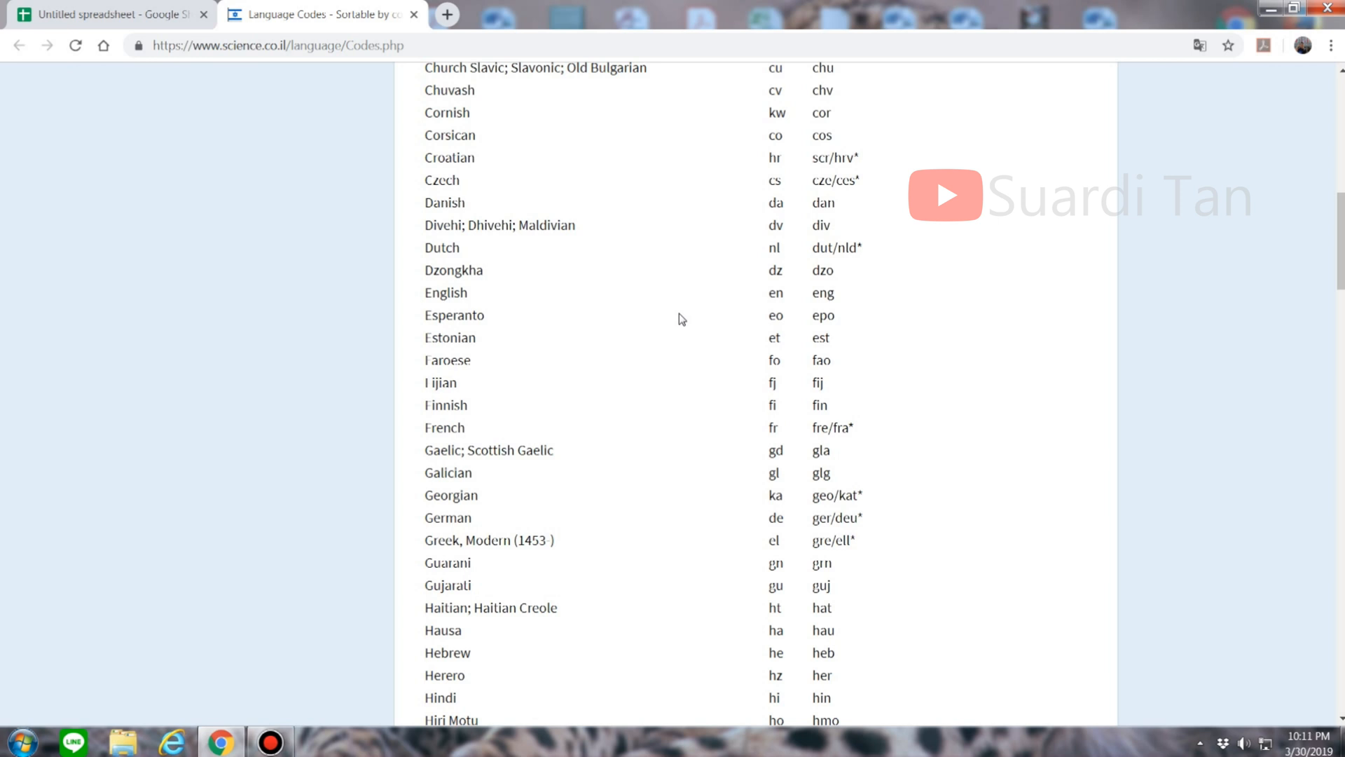
{"action": "scroll", "coordinate": [681, 319], "scroll_direction": "down", "scroll_amount": 3}
{"action": "scroll", "coordinate": [685, 320], "scroll_direction": "up", "scroll_amount": 3}
{"action": "scroll", "coordinate": [686, 320], "scroll_direction": "up", "scroll_amount": 4}
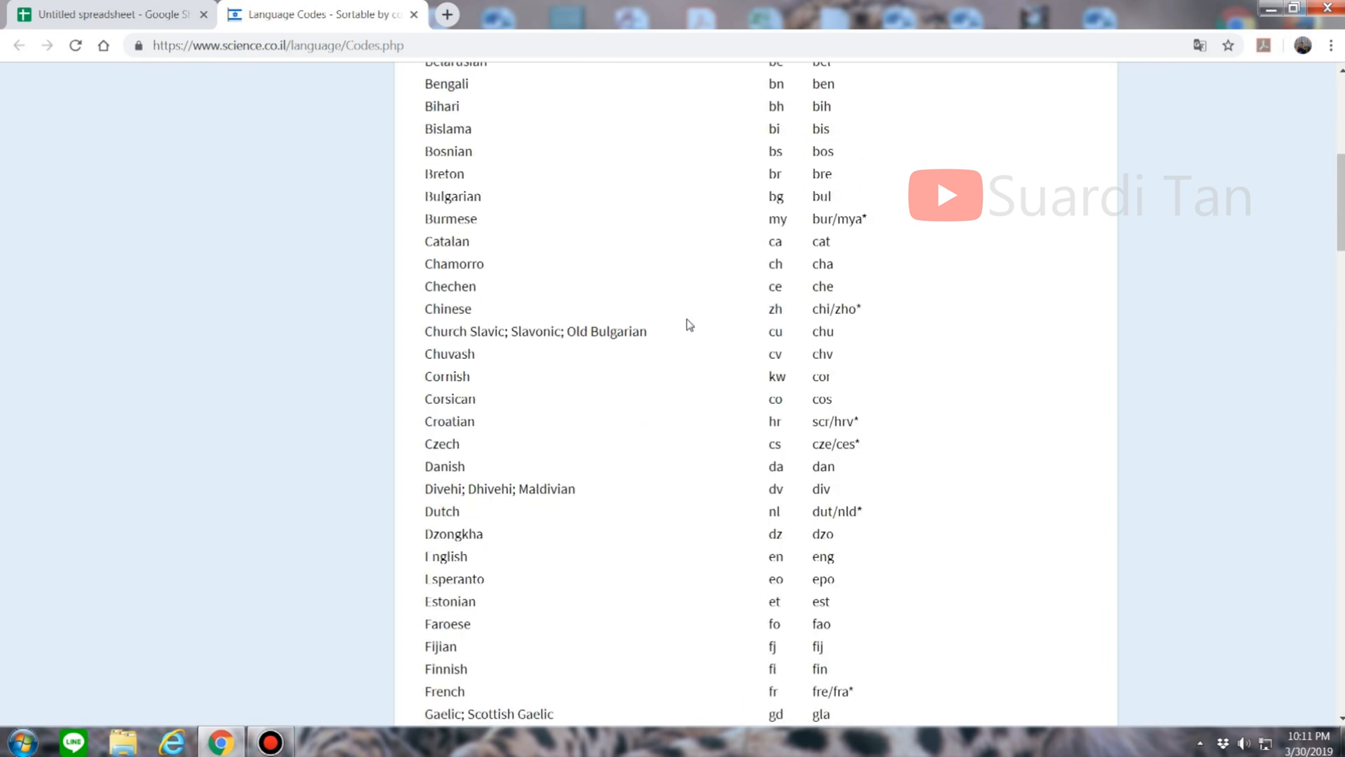
{"action": "scroll", "coordinate": [687, 318], "scroll_direction": "down", "scroll_amount": 5}
{"action": "scroll", "coordinate": [714, 386], "scroll_direction": "down", "scroll_amount": 15}
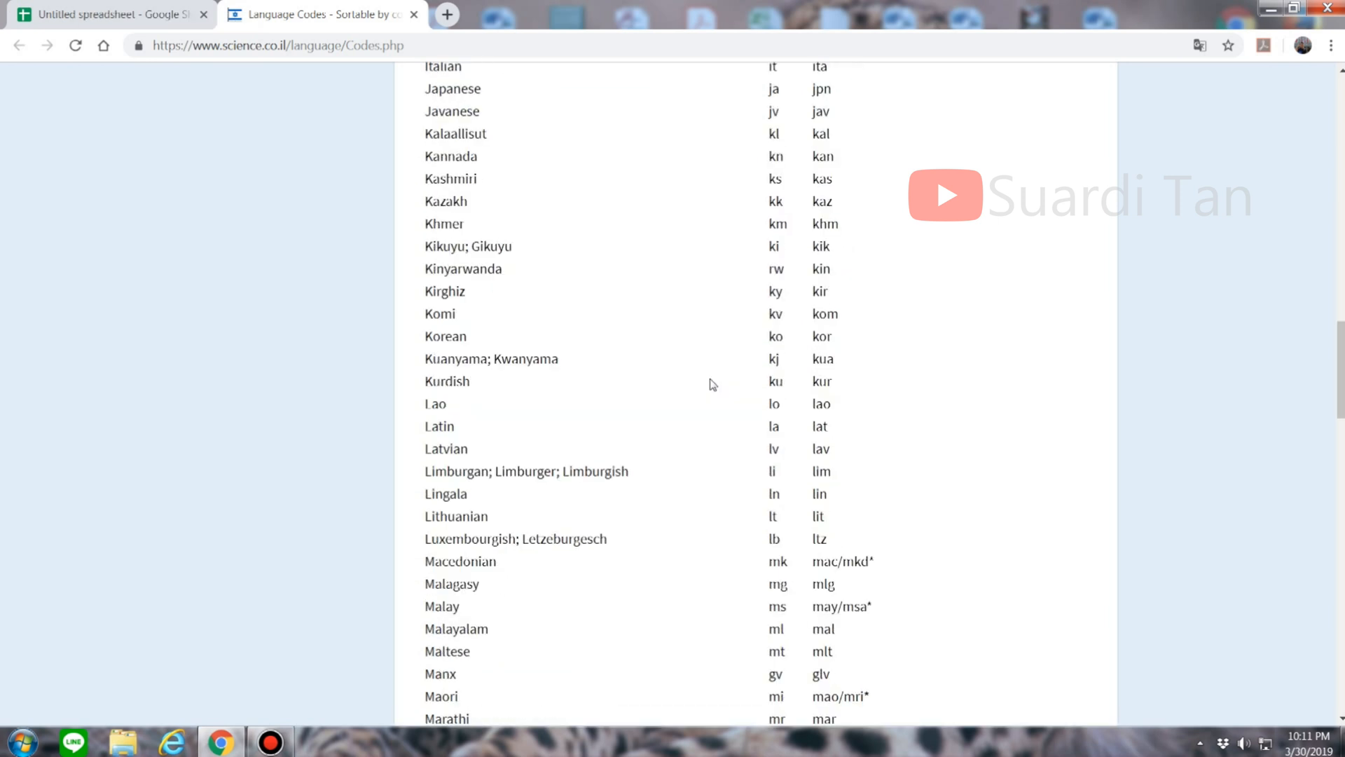
{"action": "scroll", "coordinate": [712, 384], "scroll_direction": "down", "scroll_amount": 6}
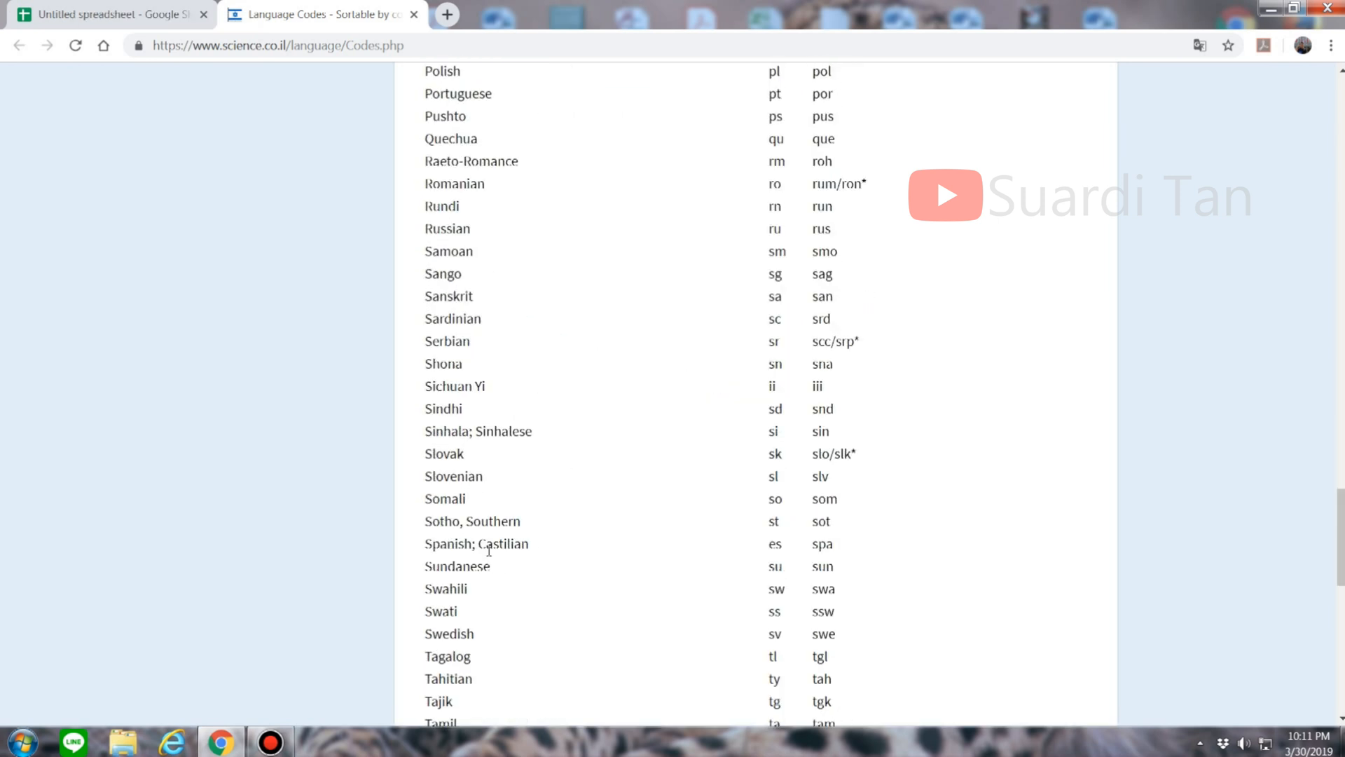
{"action": "left_click_drag", "start_coordinate": [784, 544], "coordinate": [764, 549]}
Step: Complete G2 as =GOOGLETRANSLATE(A2,"en","es") and fill it down through G11
{"action": "key", "text": "ctrl+Tab"}
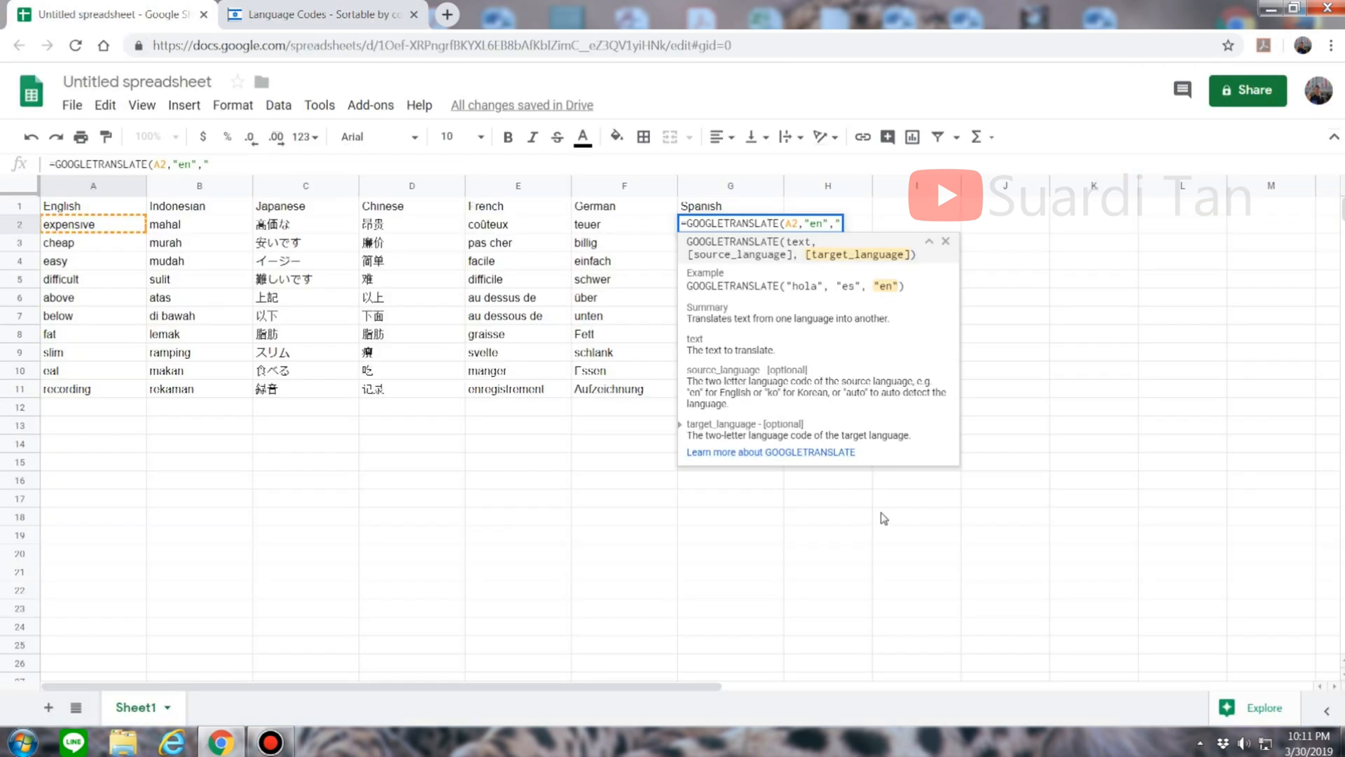
{"action": "key", "text": "ctrl+v"}
{"action": "type", "text": "\""}
{"action": "key", "text": "Return"}
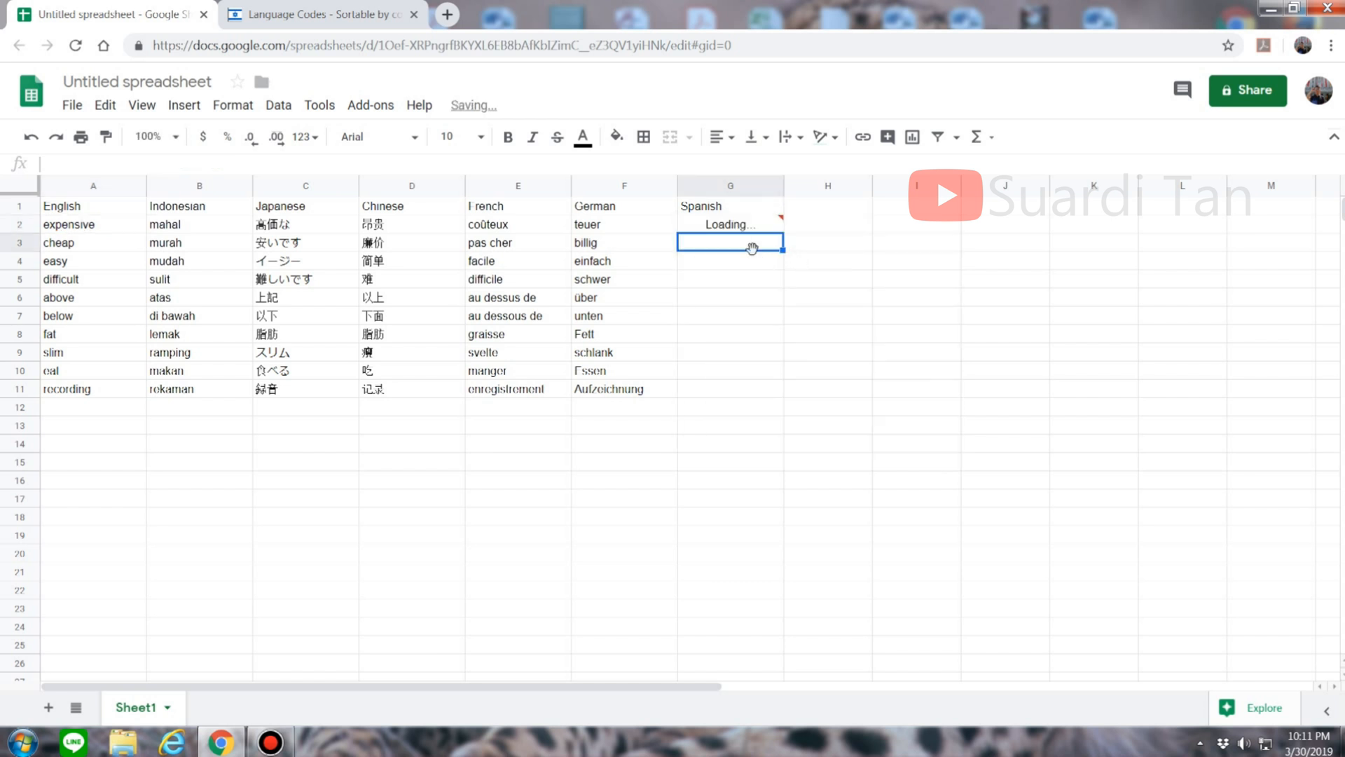
{"action": "left_click", "coordinate": [706, 225]}
{"action": "left_click_drag", "start_coordinate": [783, 232], "coordinate": [768, 392]}
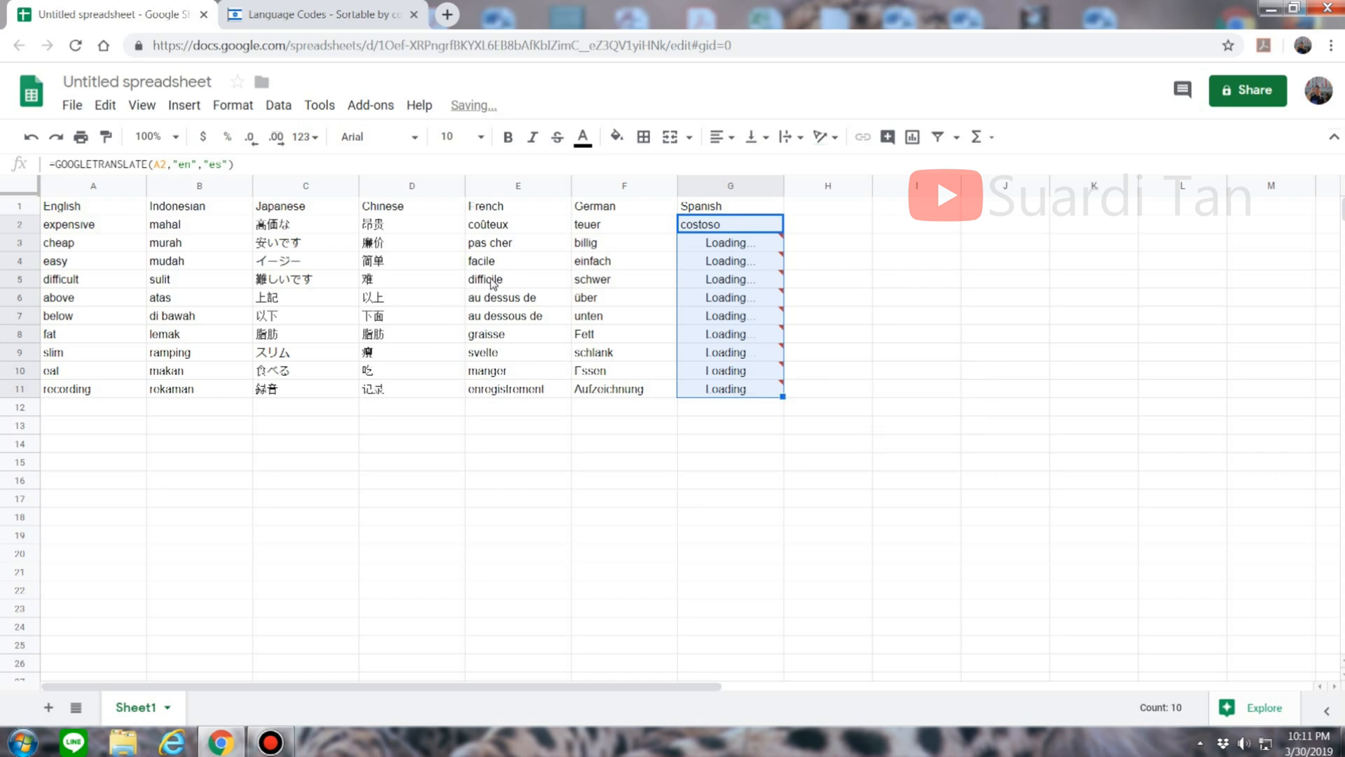
{"action": "left_click", "coordinate": [714, 395]}
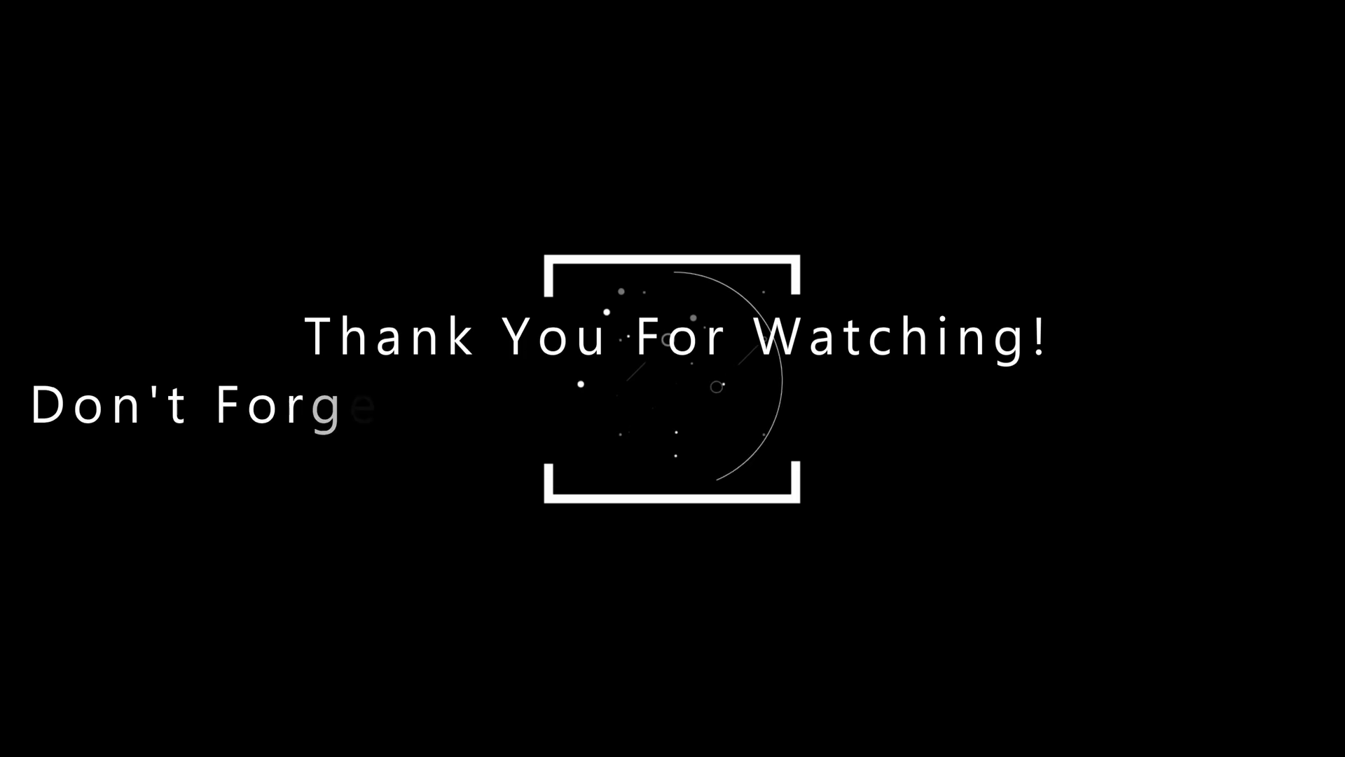